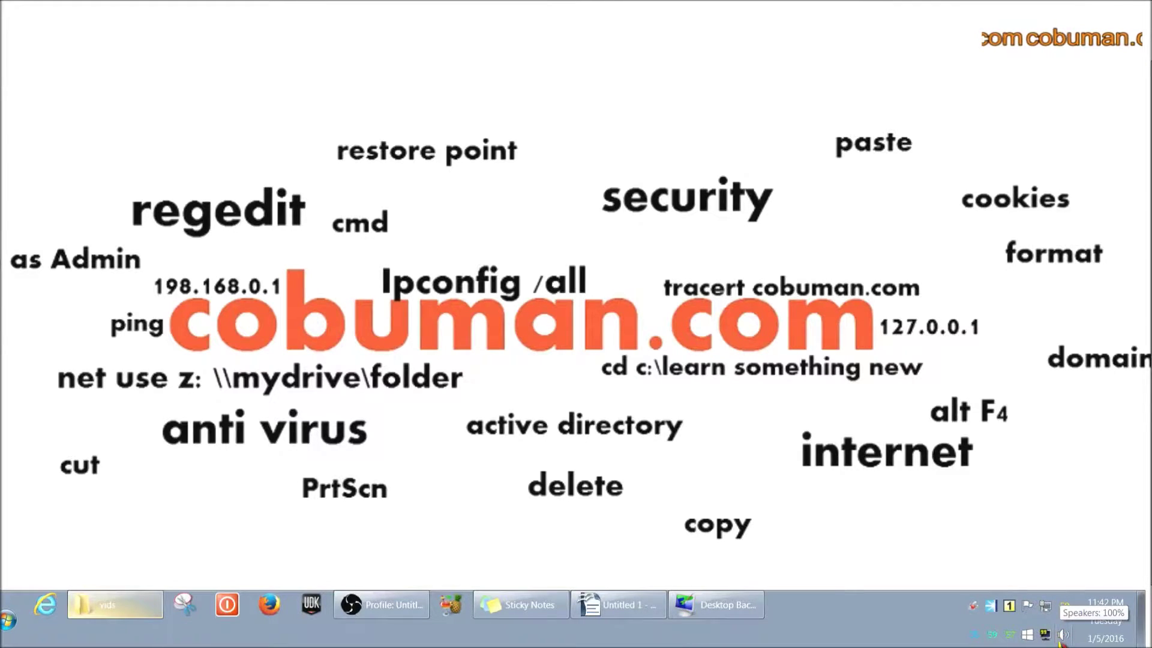
# - Open the playback devices from the taskbar speaker icon, move the Sound dialog to the centre, then close it
pyautogui.rightClick(1064, 632)
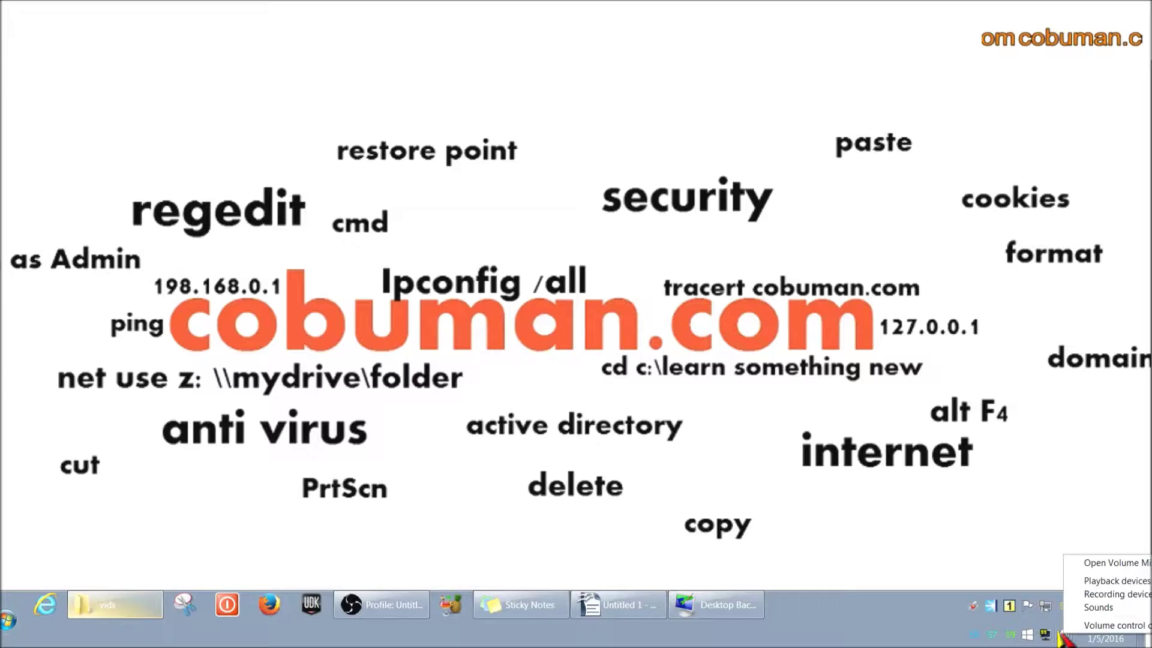
pyautogui.click(1091, 582)
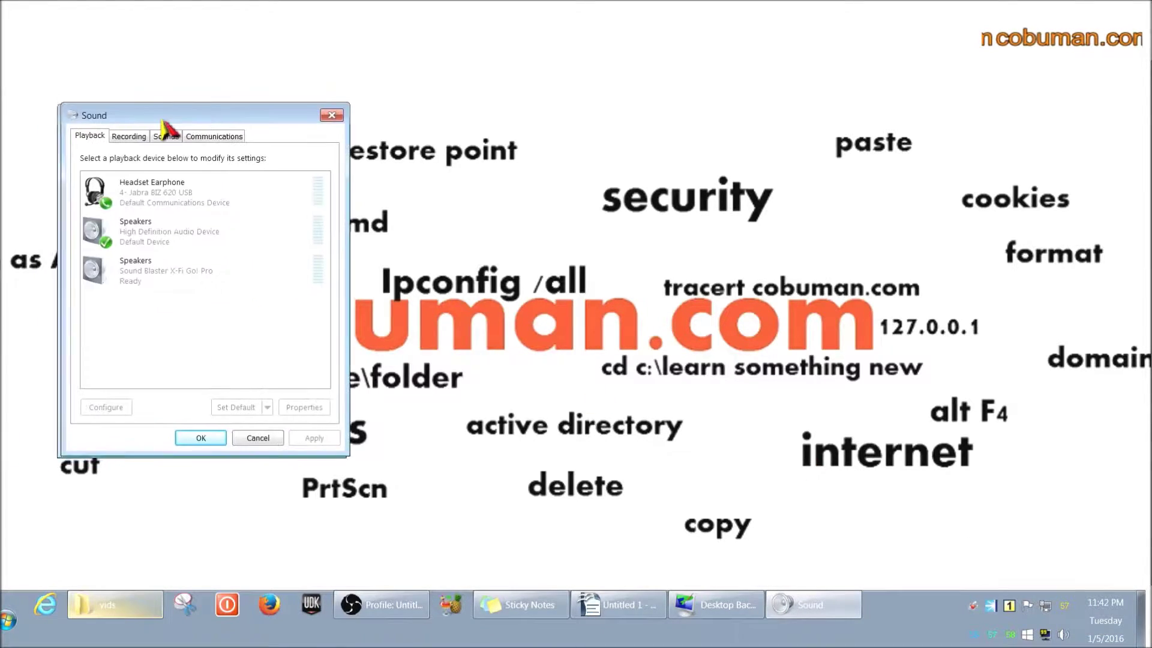
pyautogui.moveTo(160, 62); pyautogui.dragTo(361, 101)
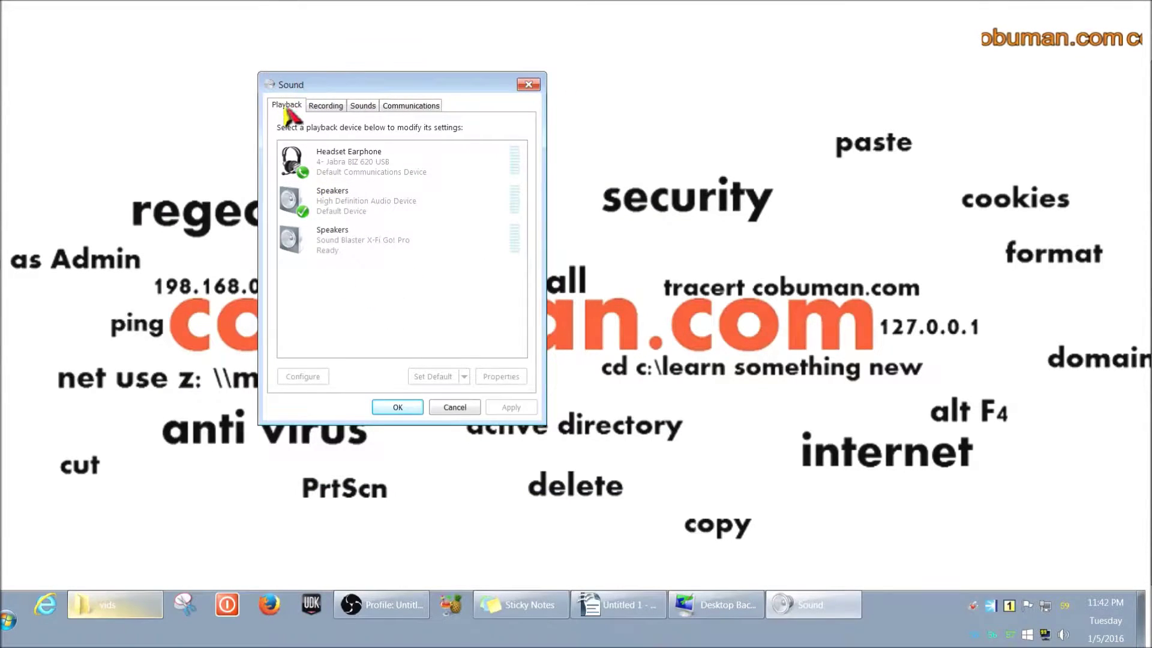
pyautogui.click(529, 85)
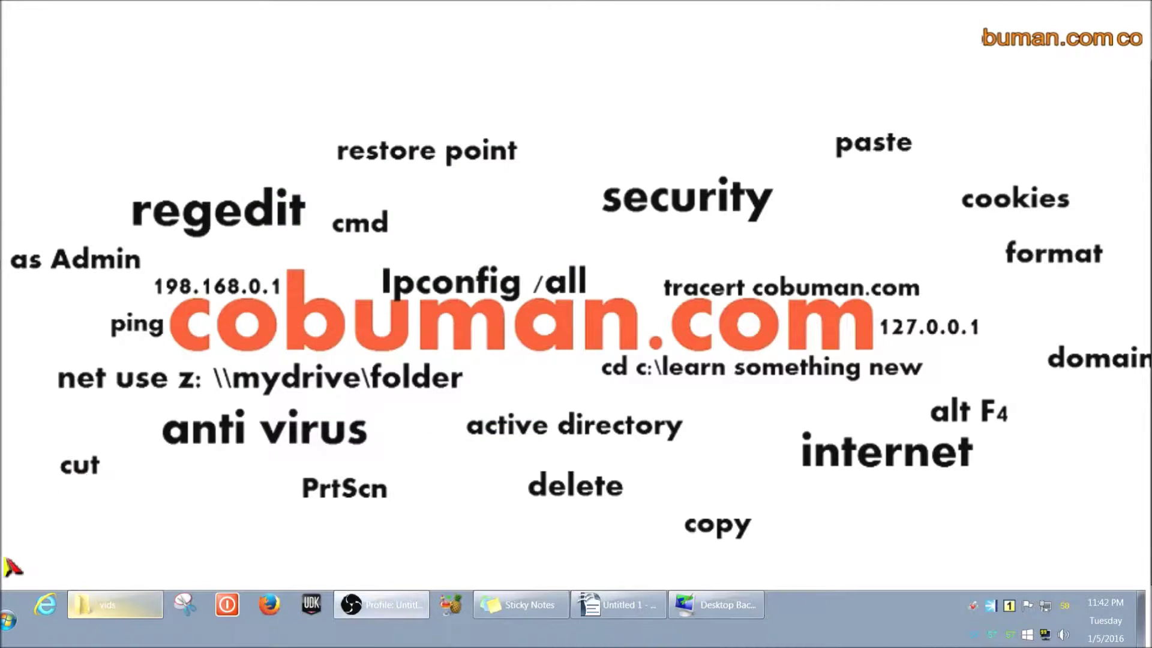
# - Reopen Sound from Control Panel's All Control Panel Items, then close the Control Panel window
pyautogui.click(10, 620)
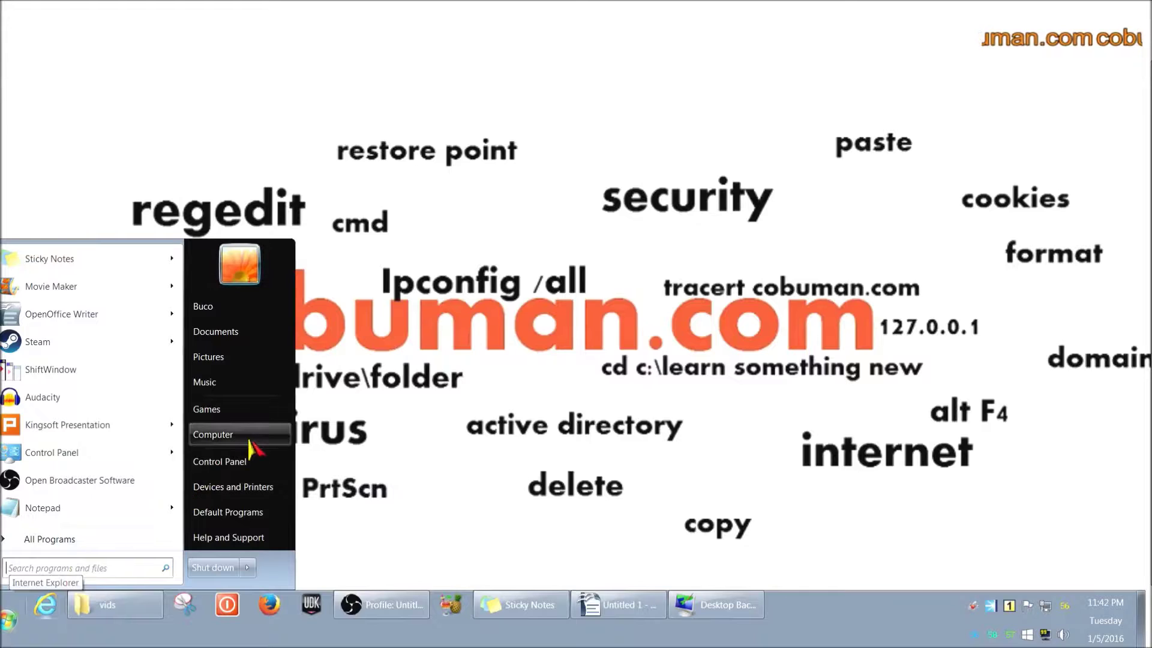
pyautogui.click(225, 462)
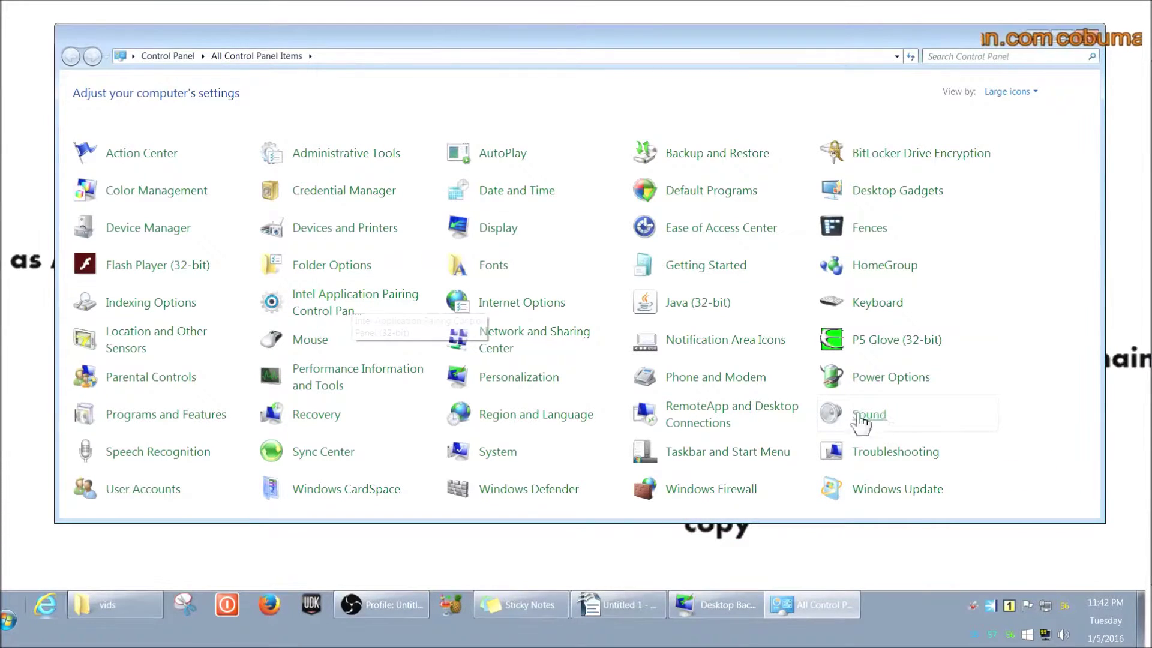
pyautogui.click(865, 417)
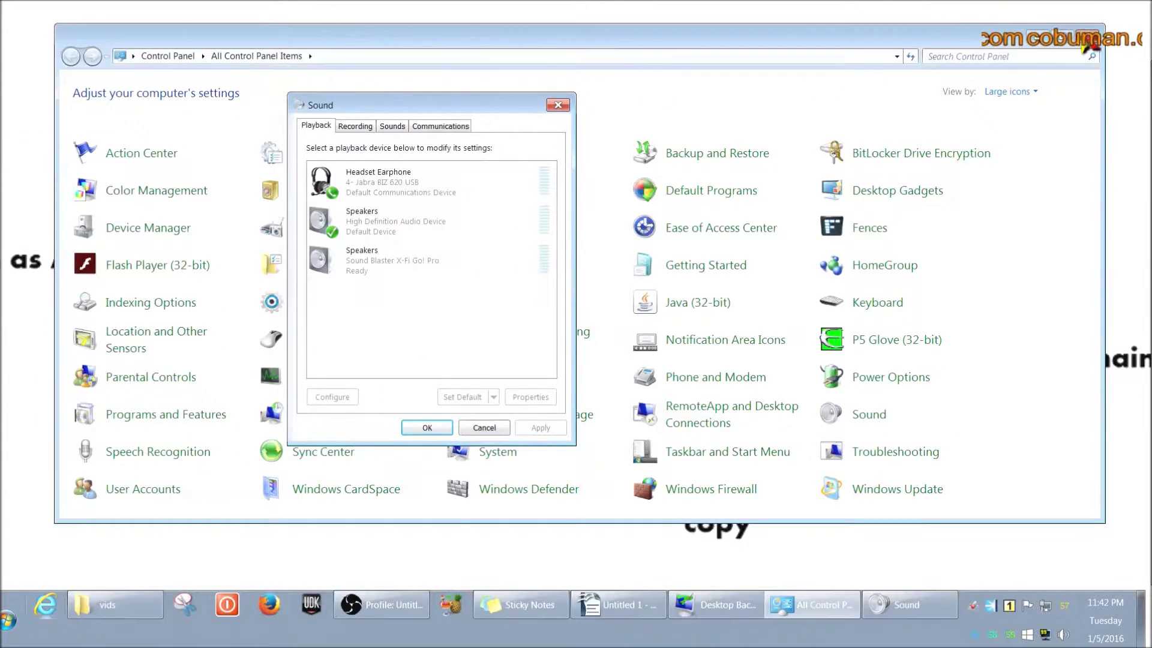
pyautogui.click(1086, 45)
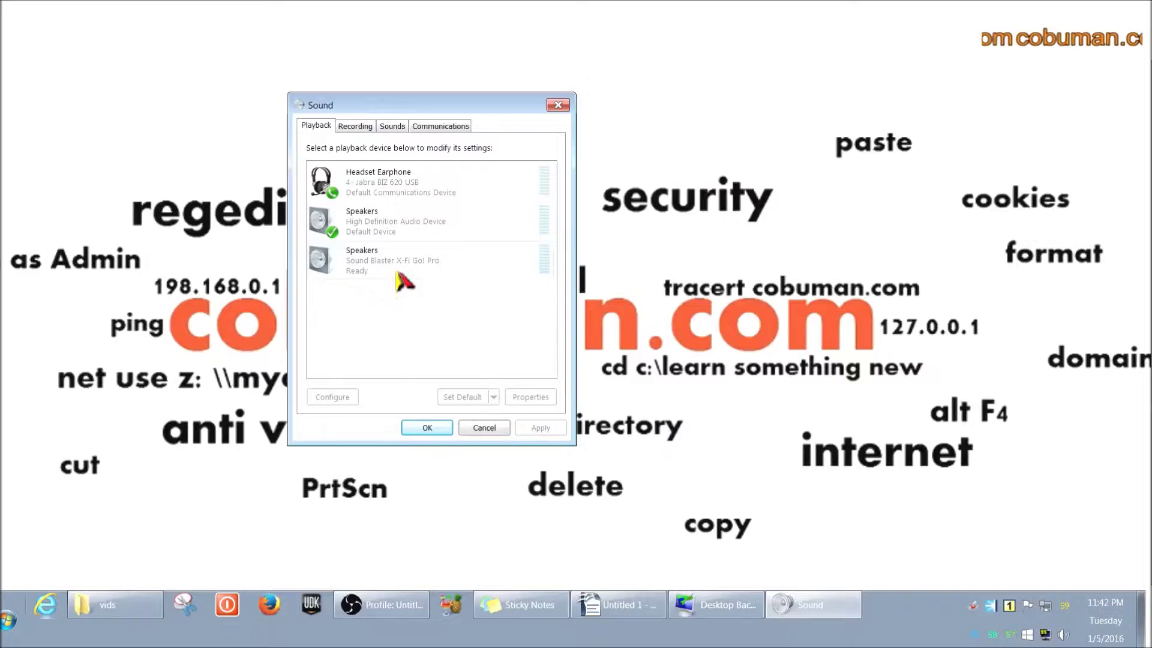
pyautogui.click(371, 186)
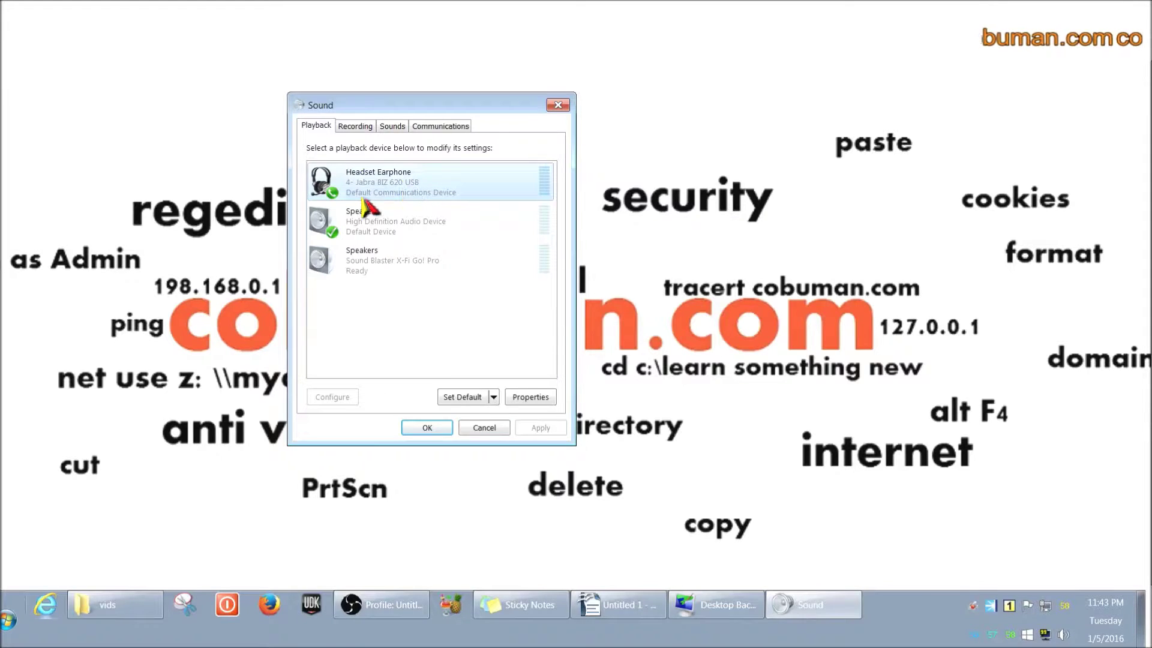
pyautogui.click(379, 227)
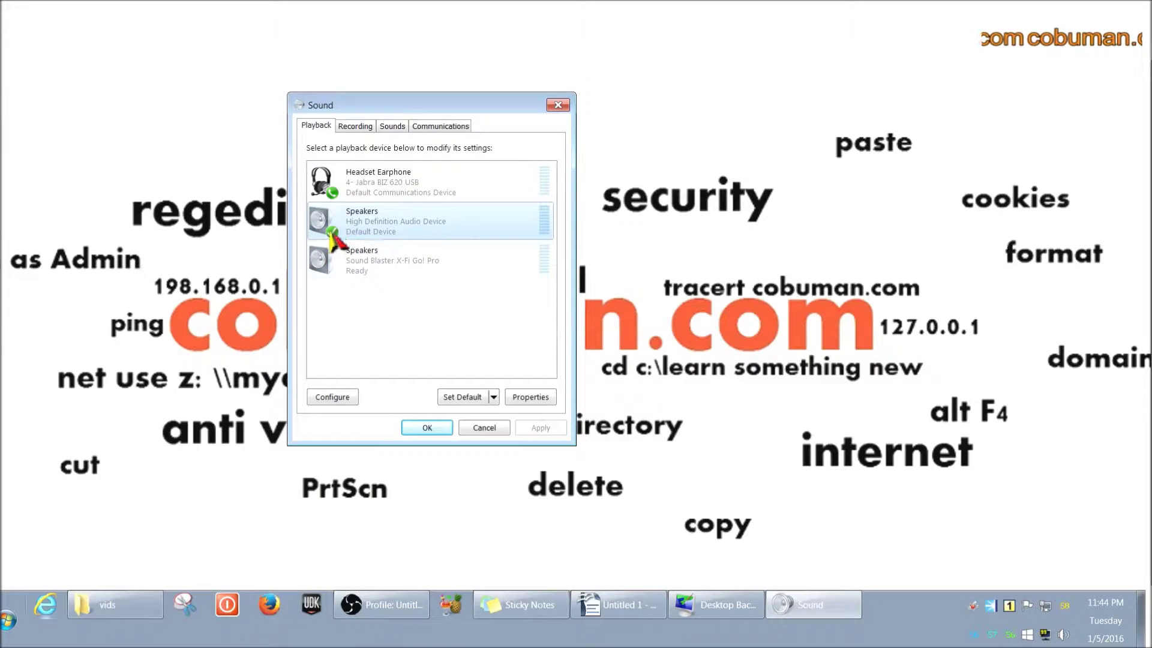
pyautogui.click(361, 258)
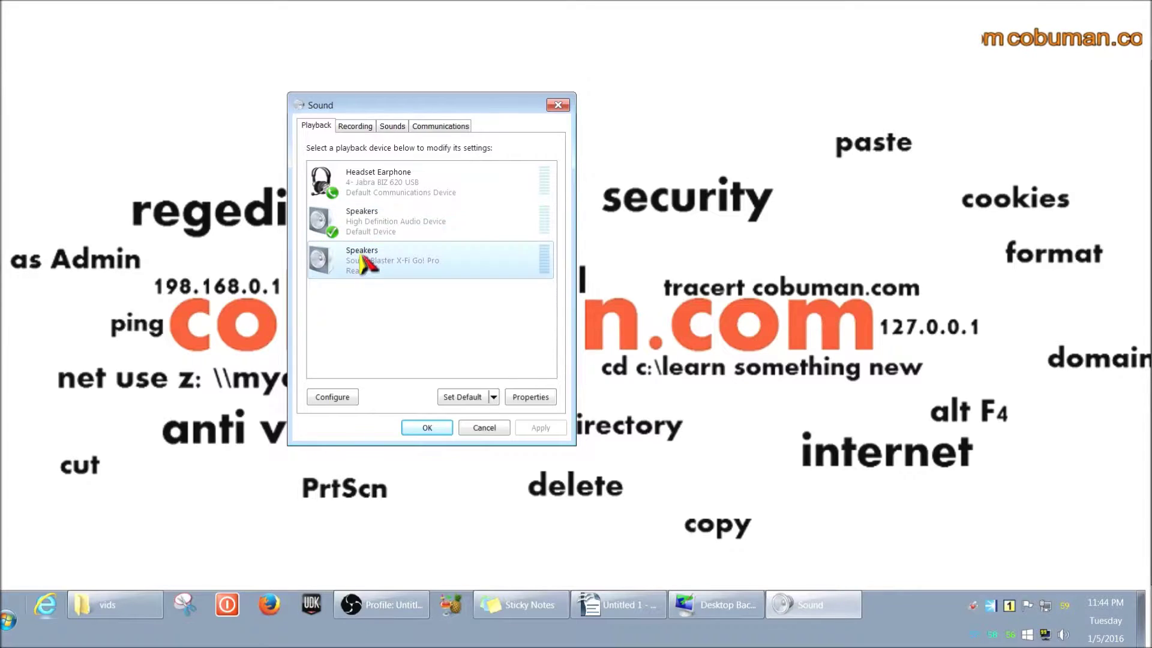
pyautogui.rightClick(369, 256)
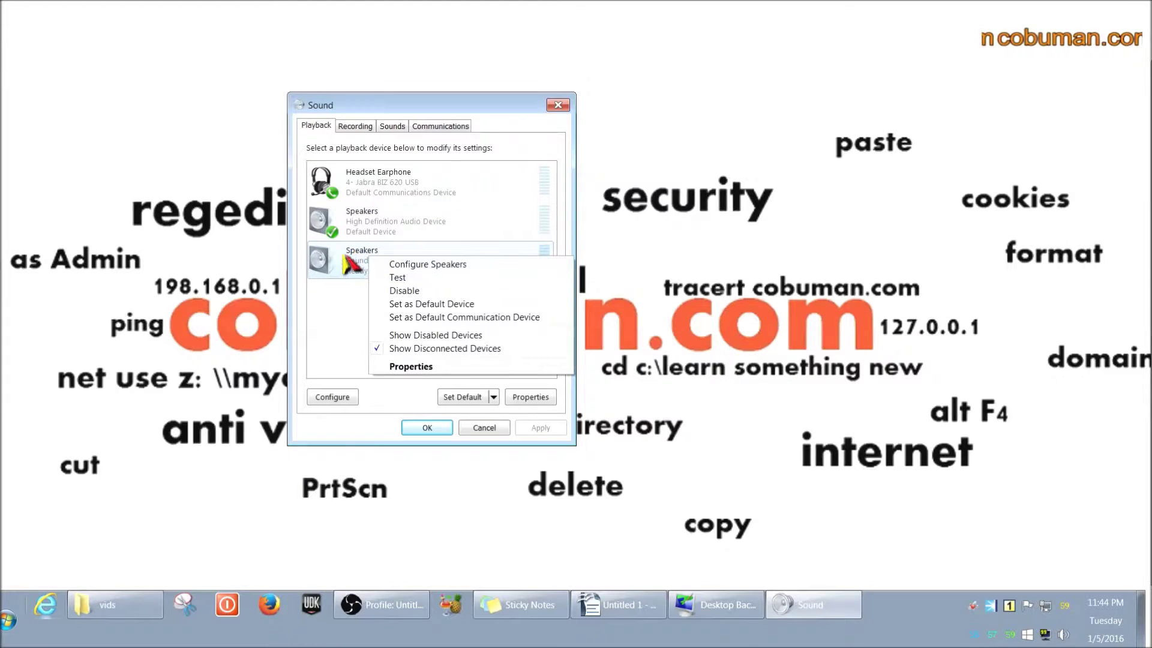
pyautogui.rightClick(339, 258)
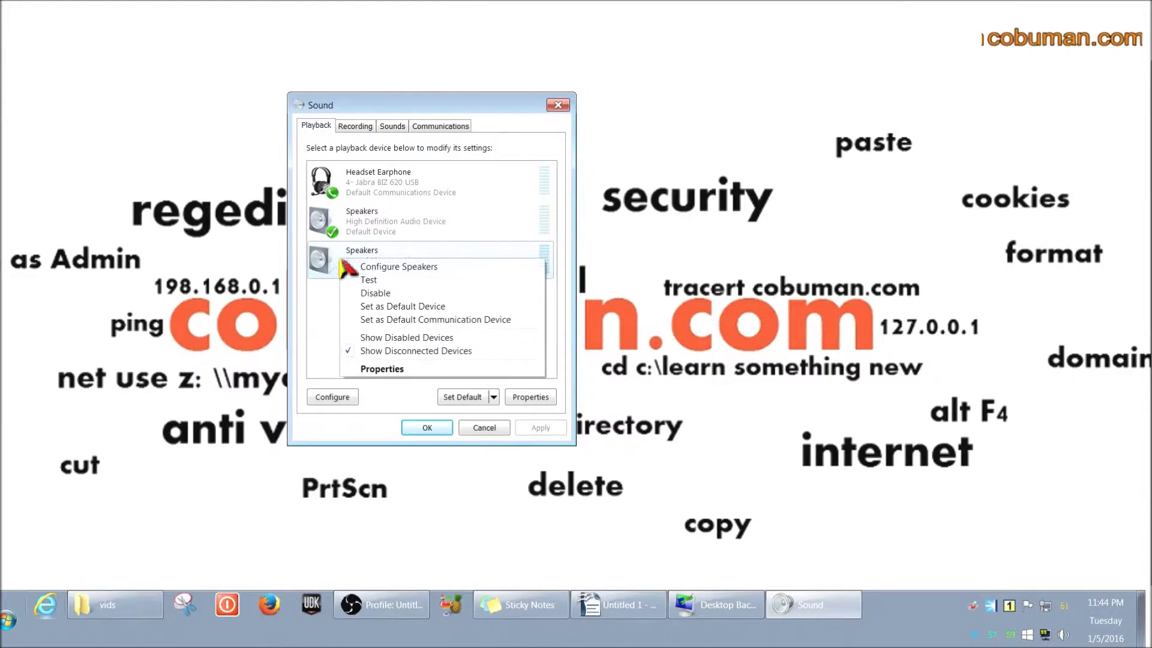
pyautogui.click(391, 306)
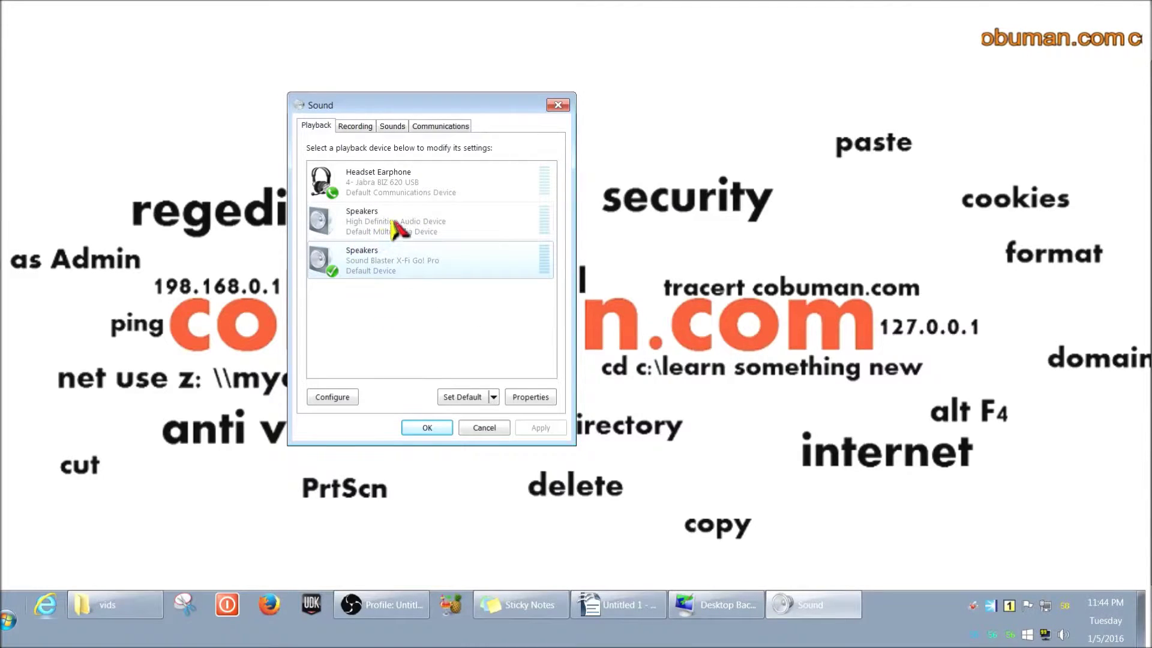
pyautogui.click(354, 226)
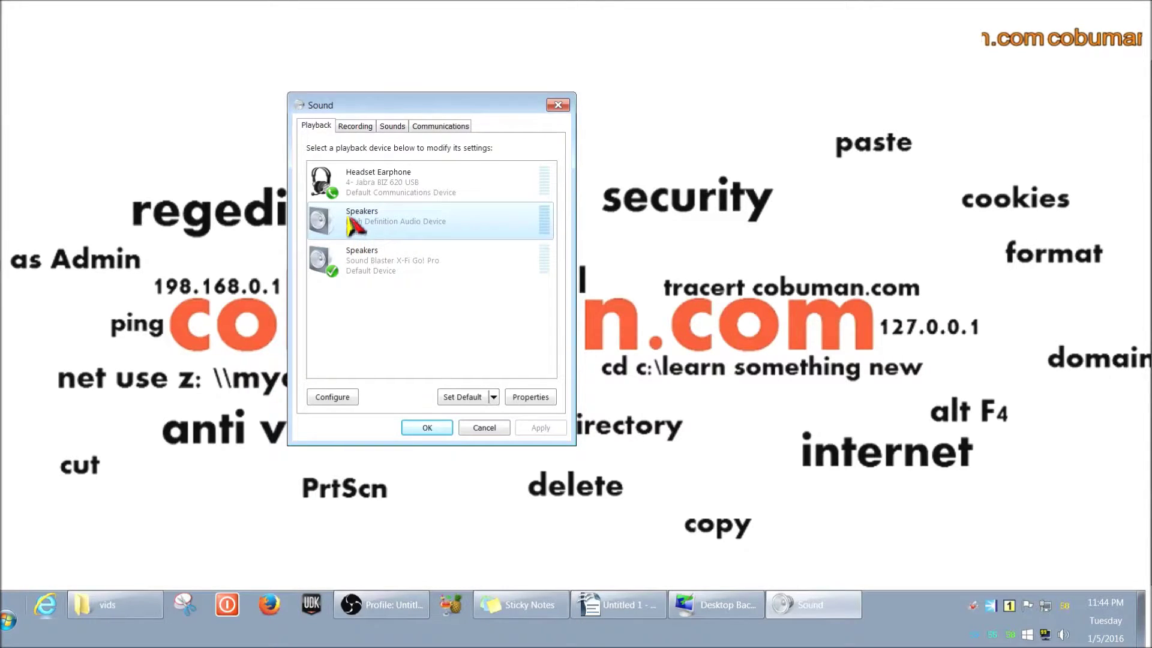
pyautogui.rightClick(350, 217)
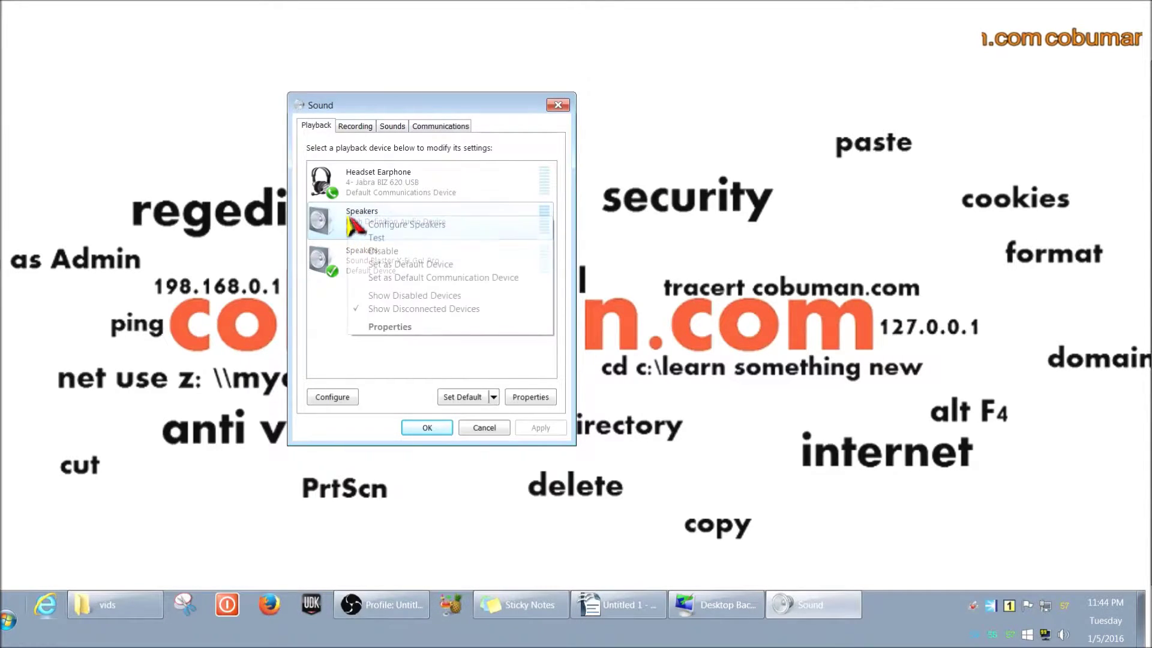
pyautogui.click(411, 265)
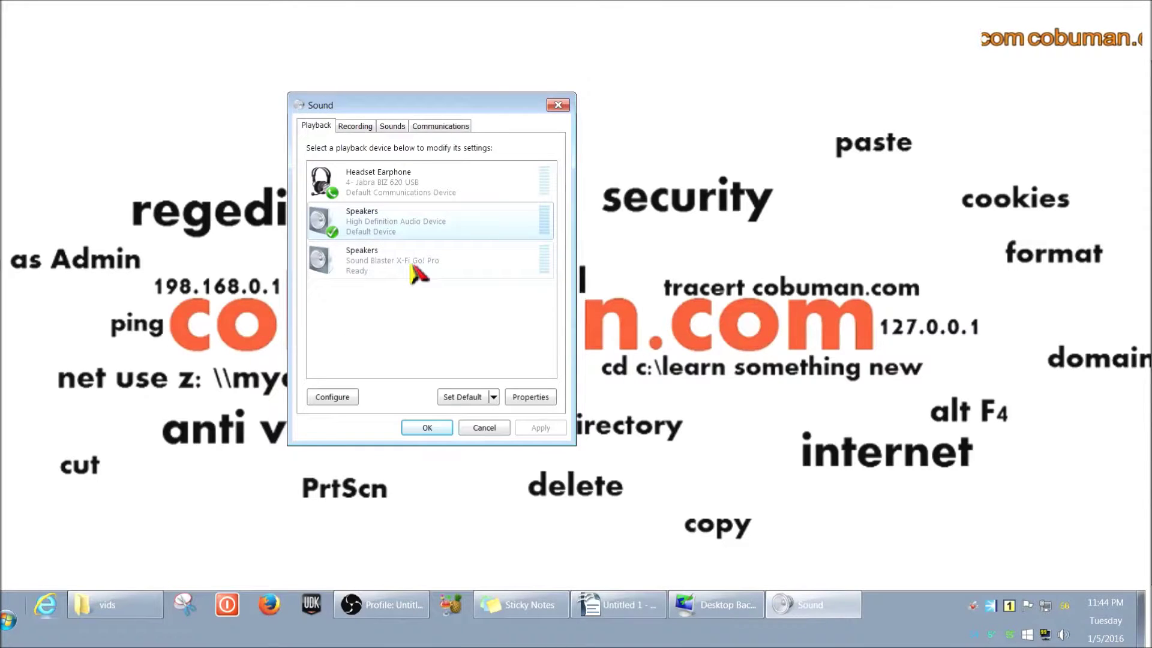
# - Set the Sound Blaster X-Fi Go! Pro speakers as the default playback device
pyautogui.click(400, 273)
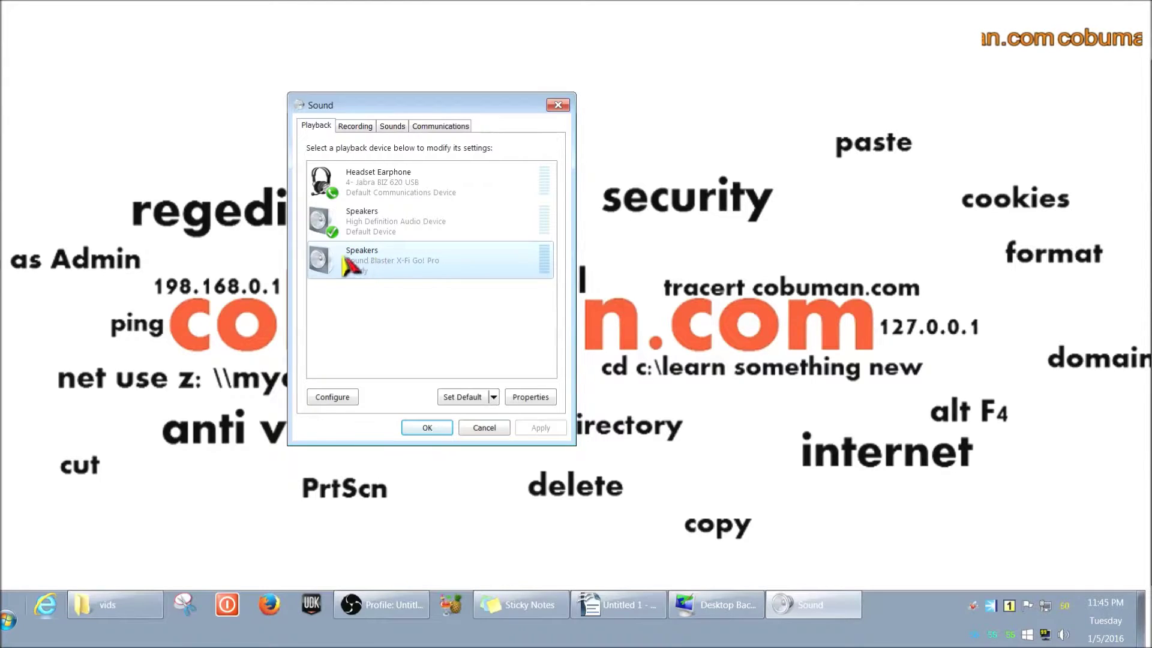
pyautogui.click(361, 227)
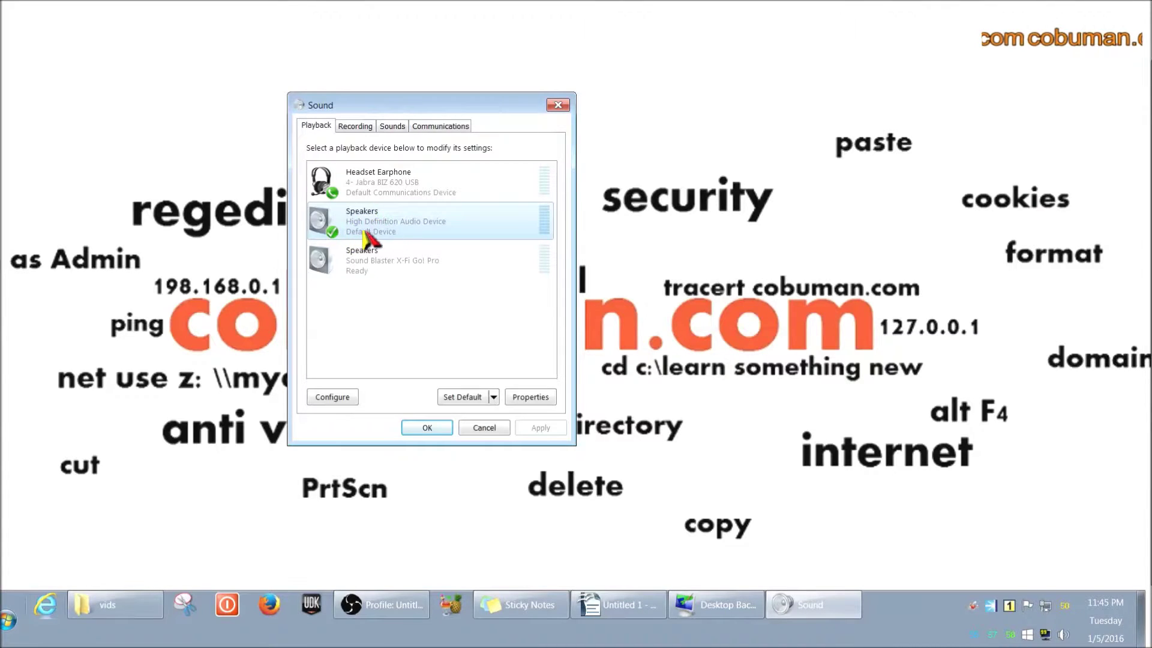
pyautogui.click(342, 259)
pyautogui.rightClick(341, 258)
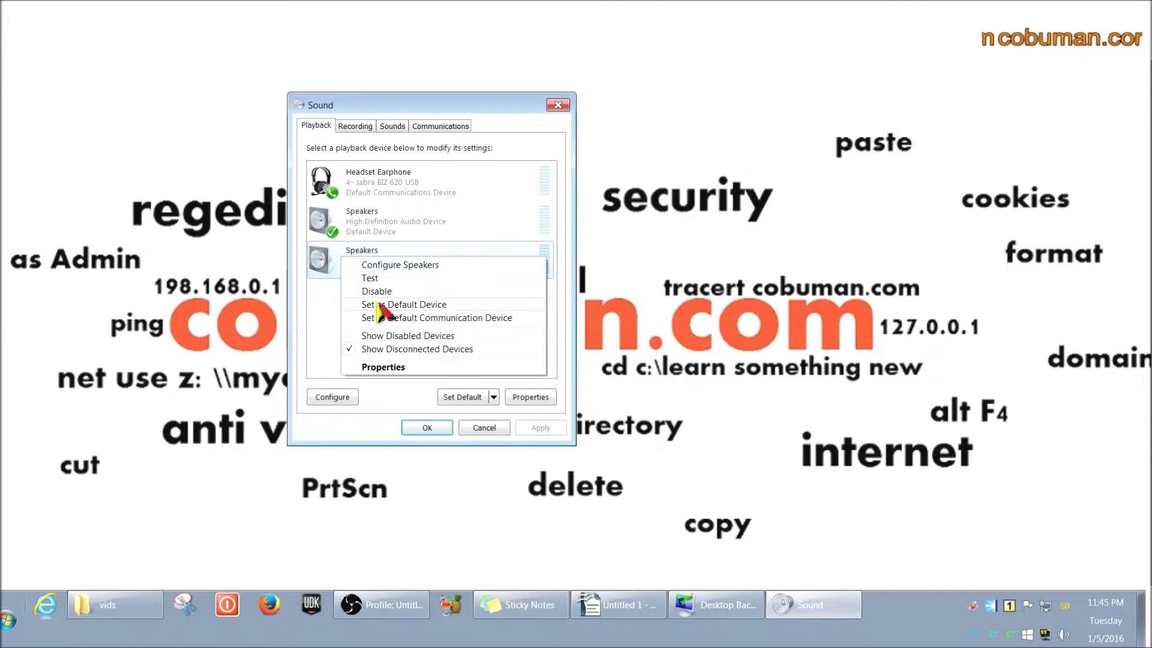
pyautogui.click(376, 305)
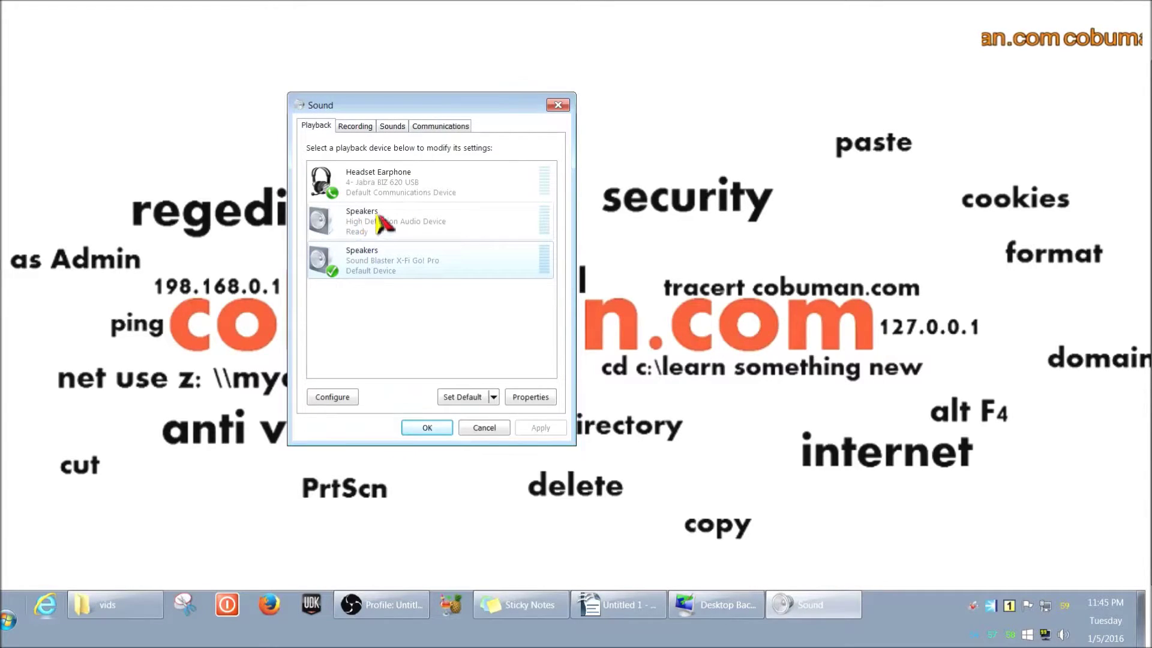
# - Switch between the High Definition and Sound Blaster speakers to compare their status
pyautogui.click(372, 227)
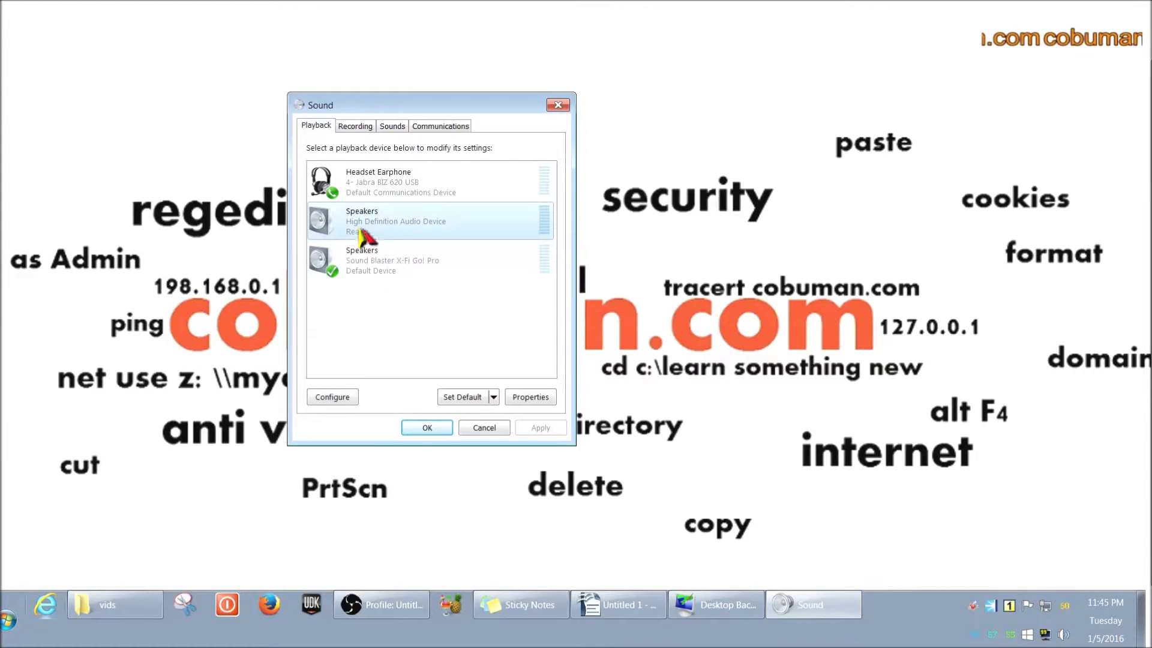
pyautogui.click(369, 266)
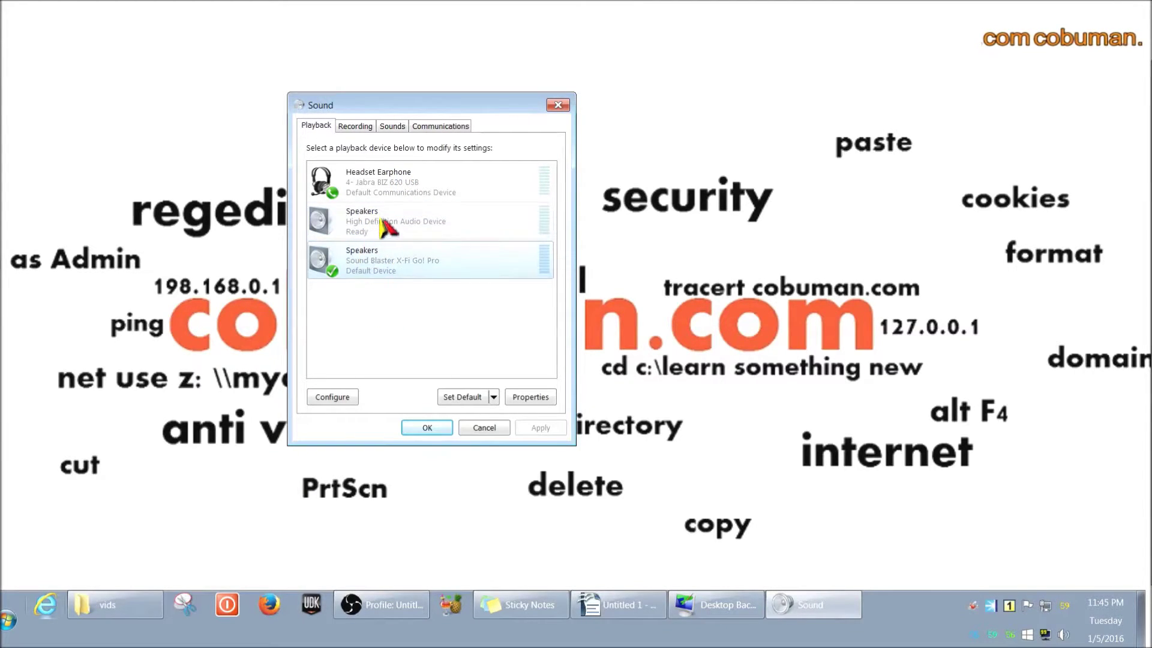
pyautogui.click(376, 231)
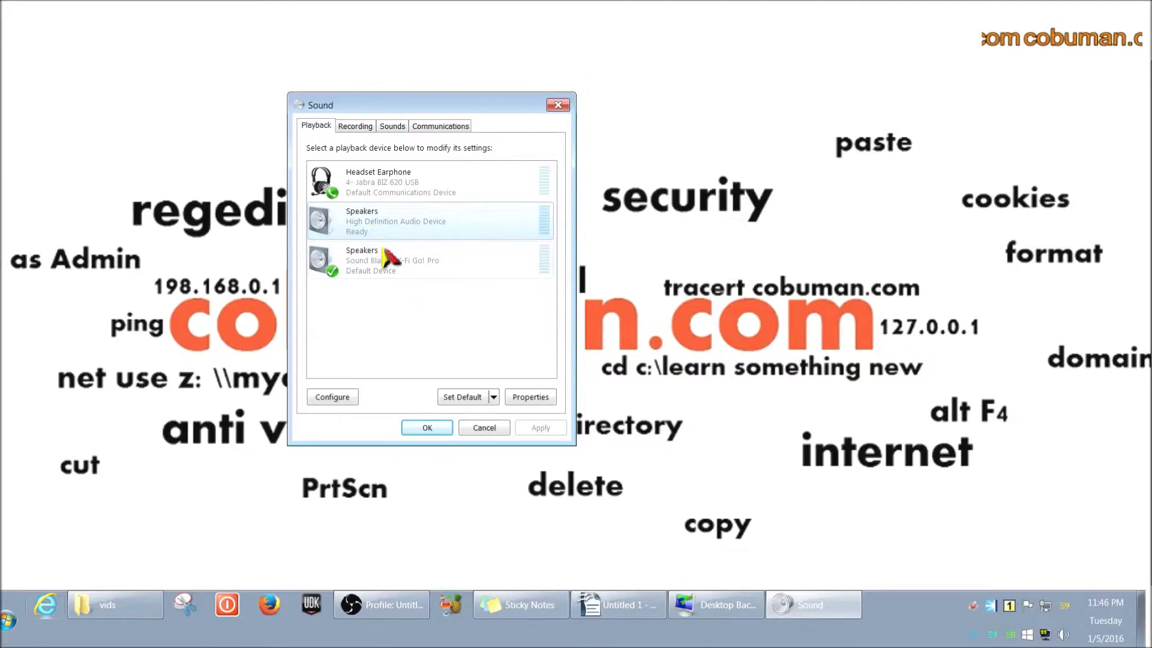
pyautogui.click(378, 264)
pyautogui.click(381, 231)
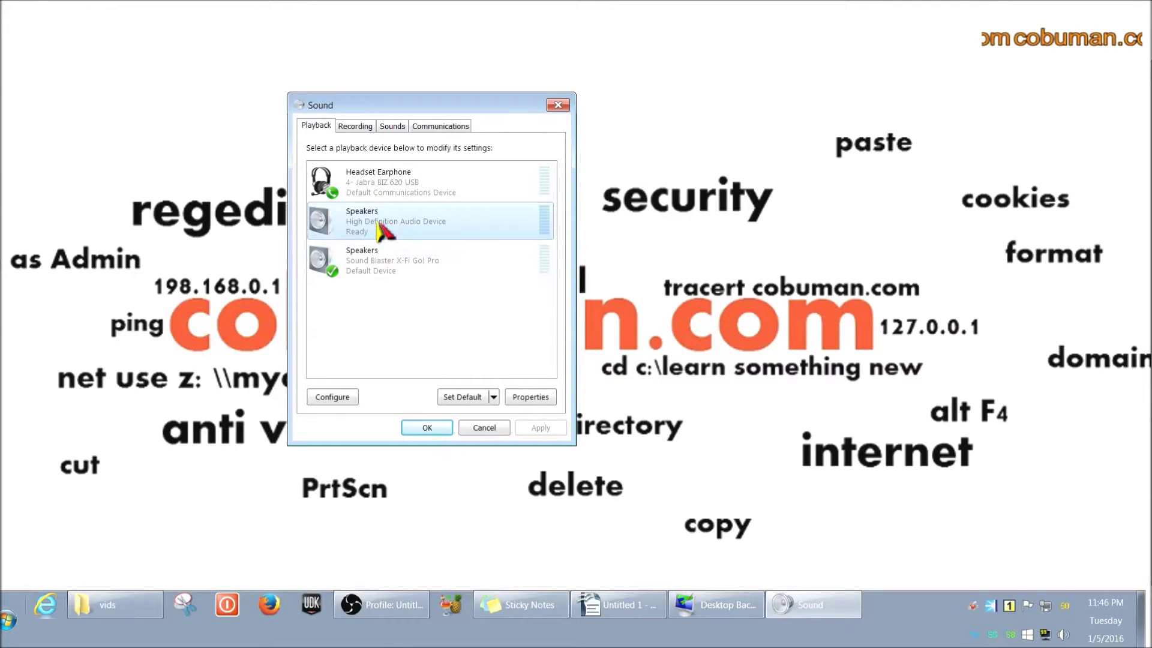
pyautogui.click(374, 265)
pyautogui.click(382, 227)
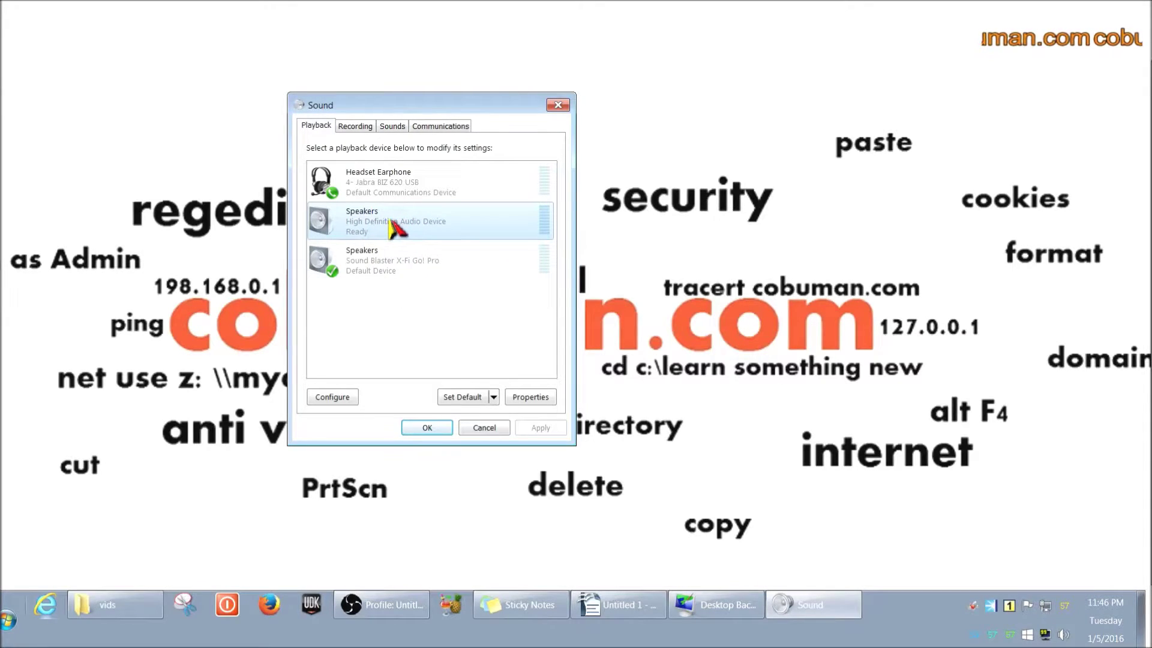
pyautogui.rightClick(341, 216)
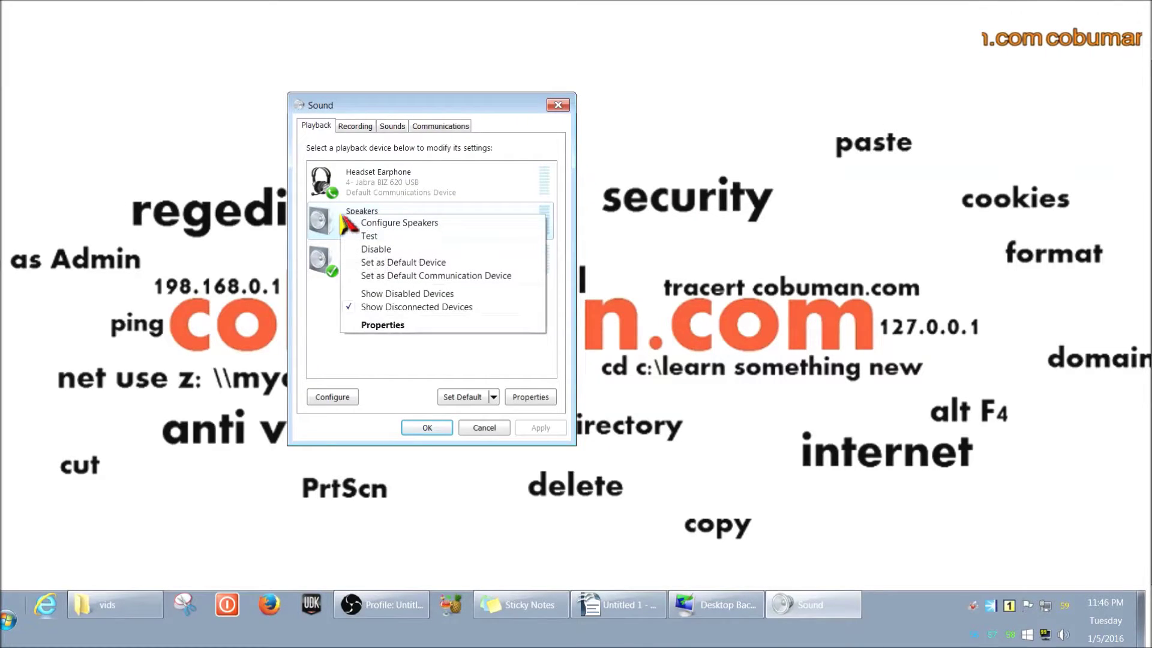
pyautogui.click(367, 251)
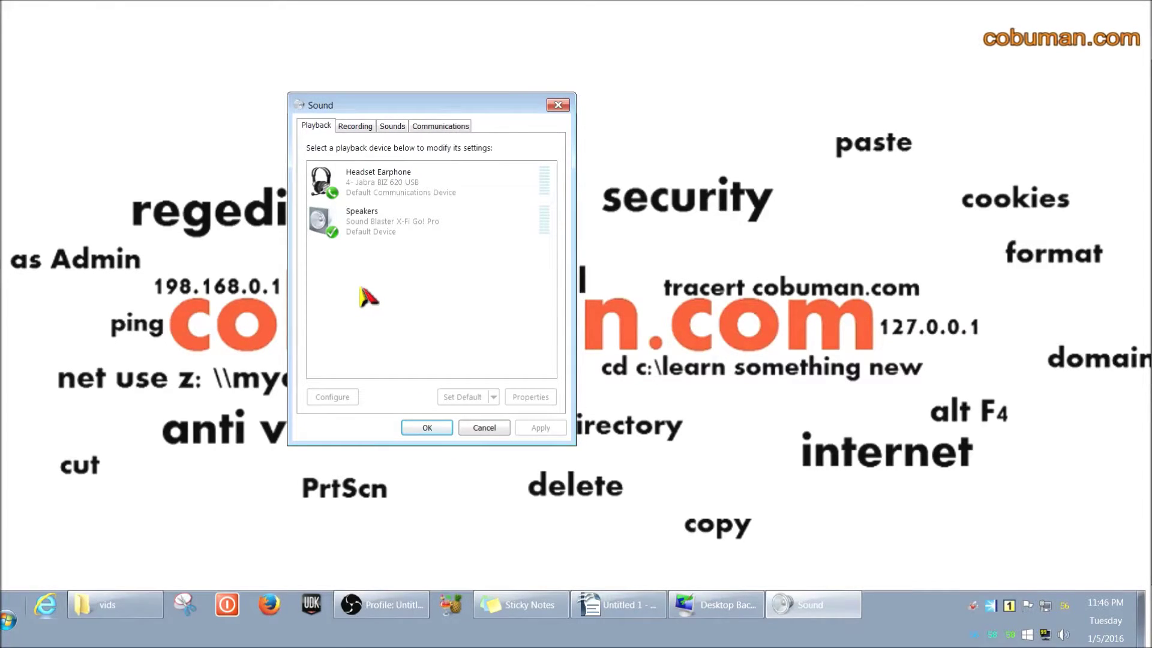
pyautogui.click(361, 231)
pyautogui.rightClick(351, 217)
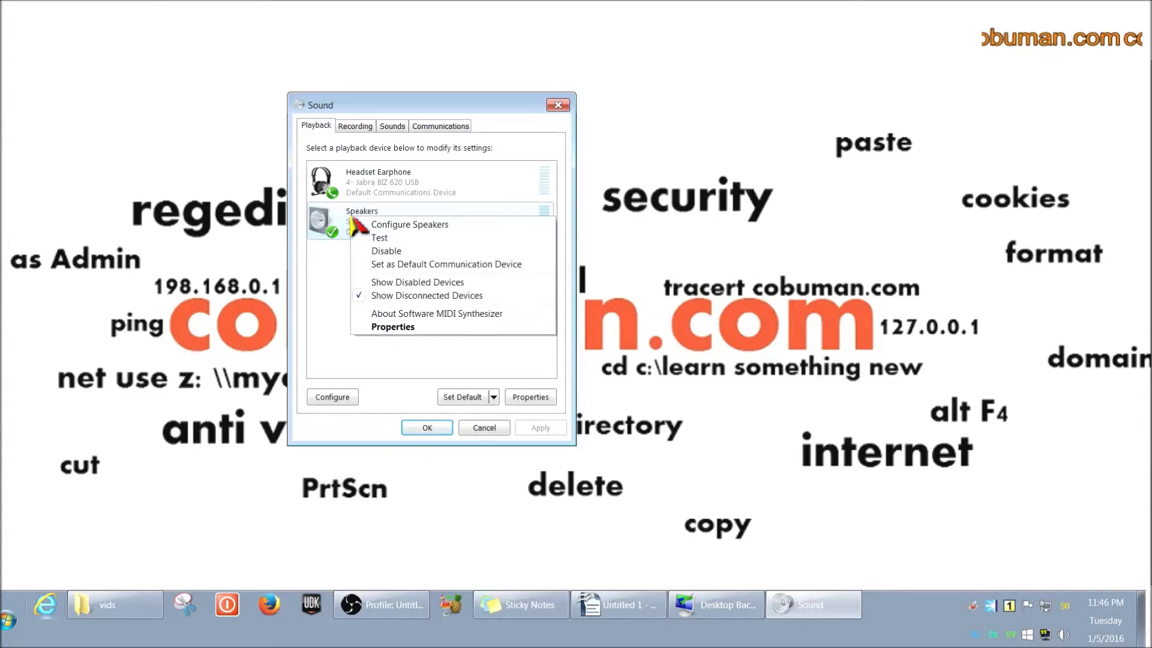
pyautogui.click(390, 259)
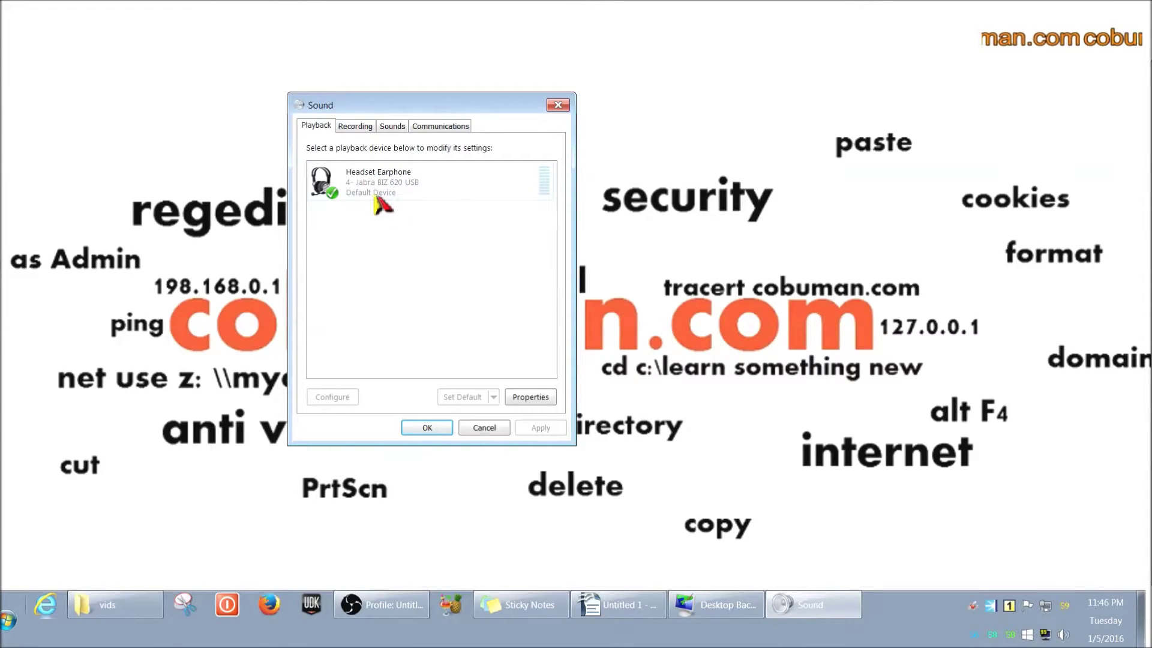
pyautogui.click(378, 268)
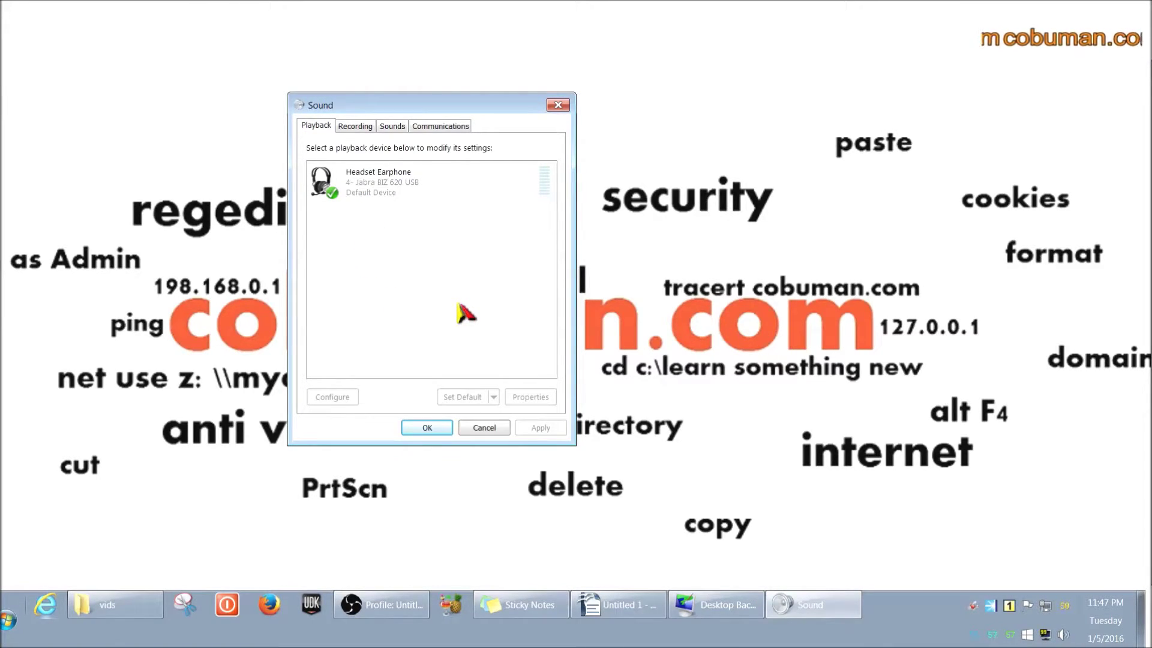
# - Select and deselect the Headset Earphone, then open the device list's show-disabled/disconnected menu
pyautogui.click(363, 183)
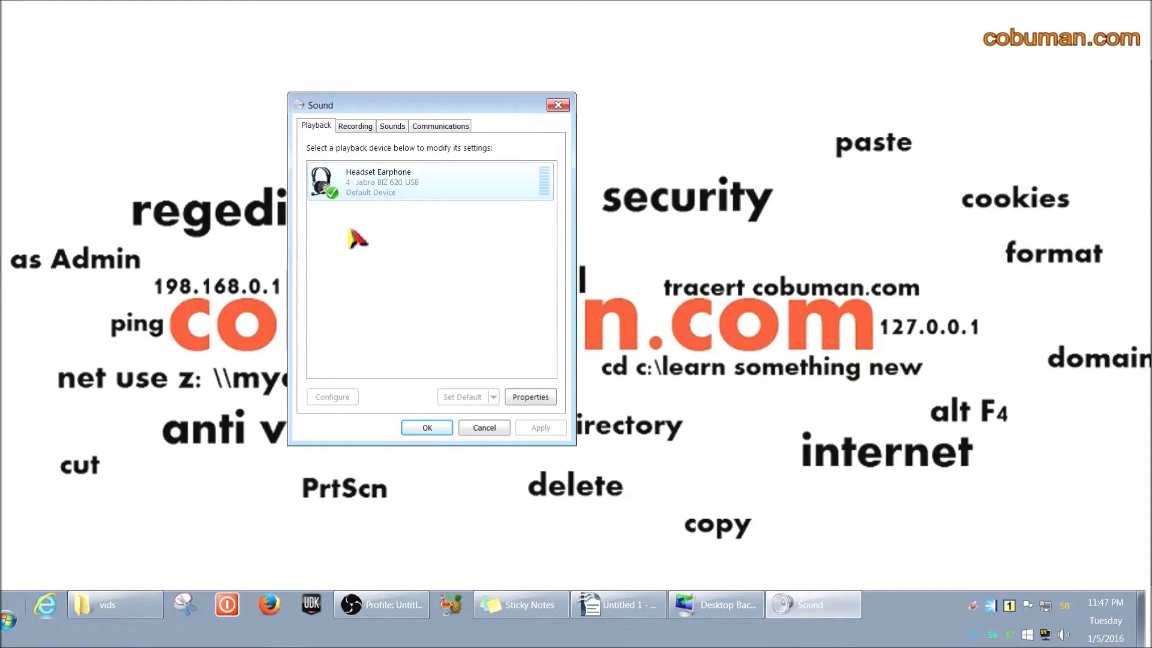
pyautogui.click(354, 248)
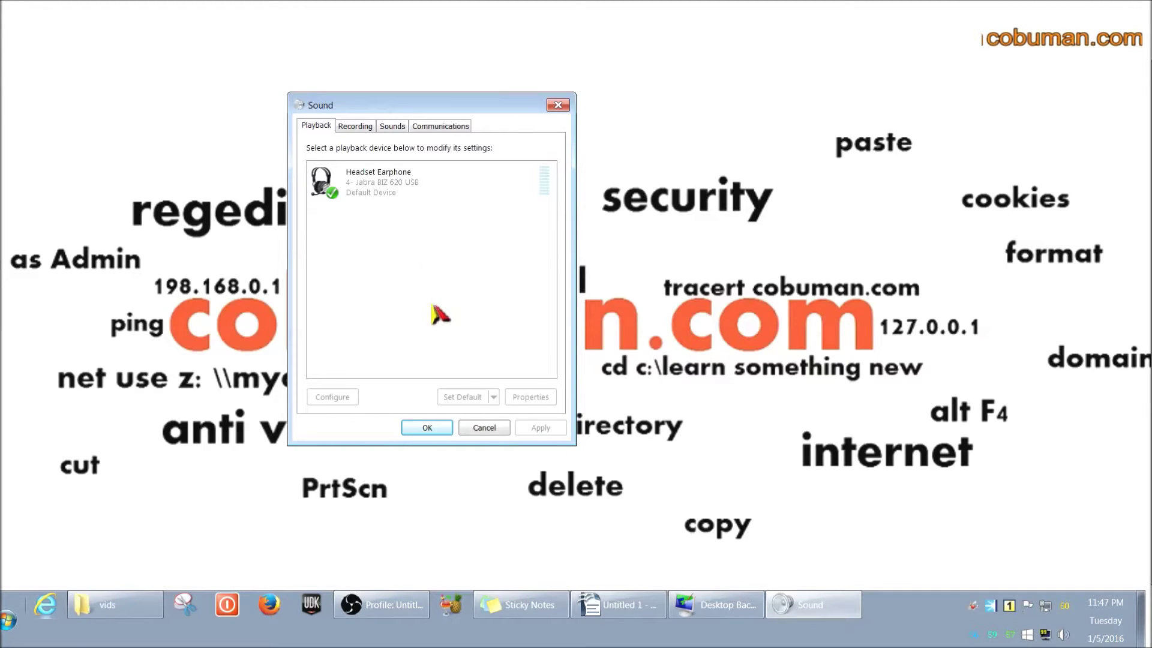
pyautogui.rightClick(389, 289)
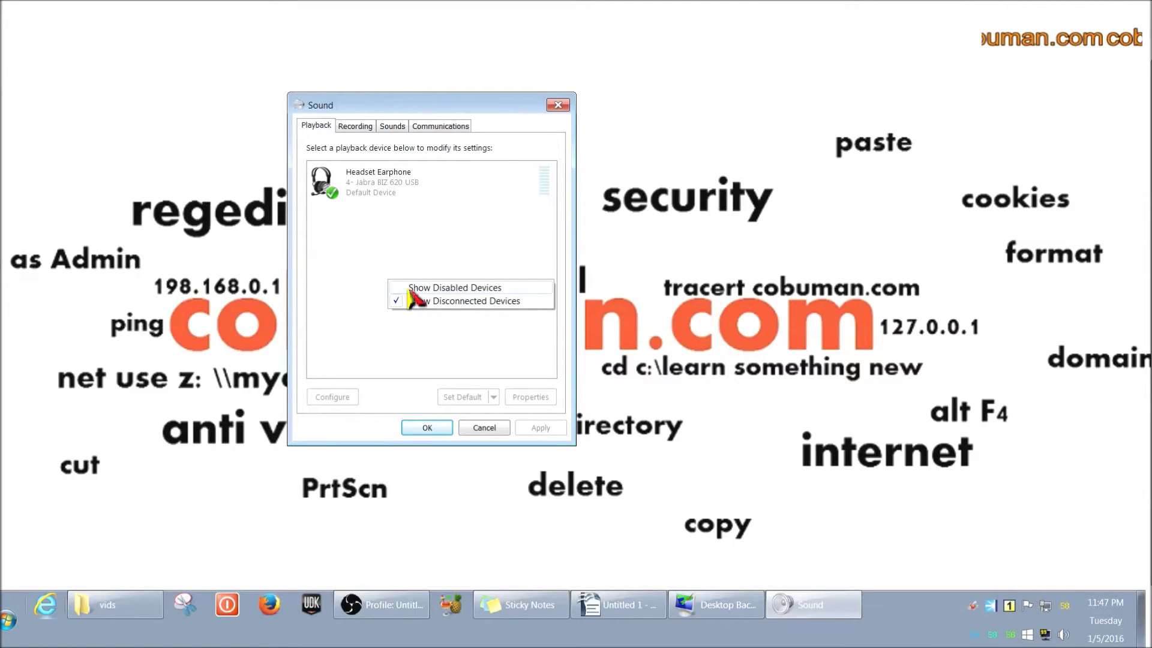
# - Show disabled playback devices, scroll the list, and select the High Definition Audio speakers
pyautogui.click(413, 288)
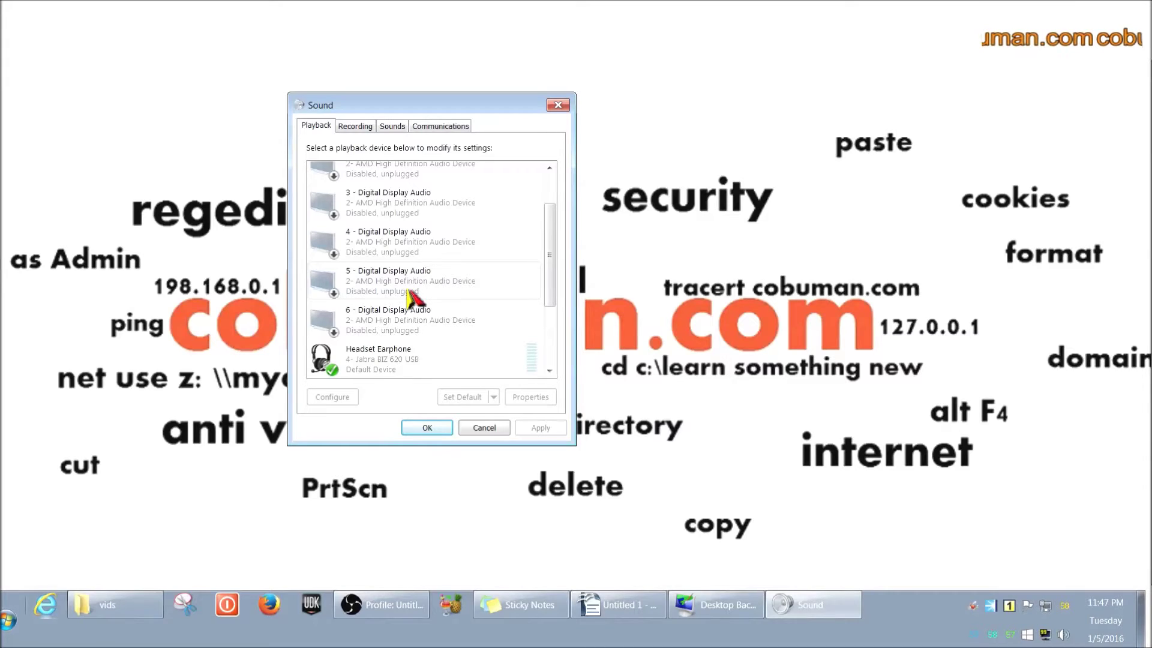
pyautogui.scroll(3, 409, 293)
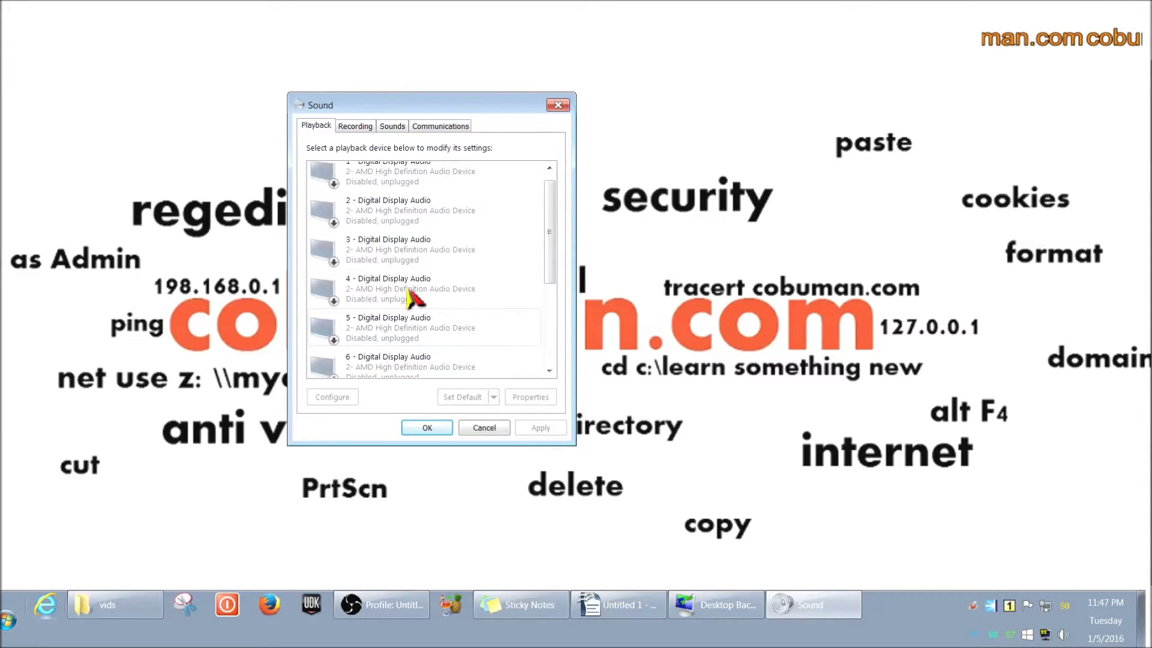
pyautogui.scroll(-3, 413, 297)
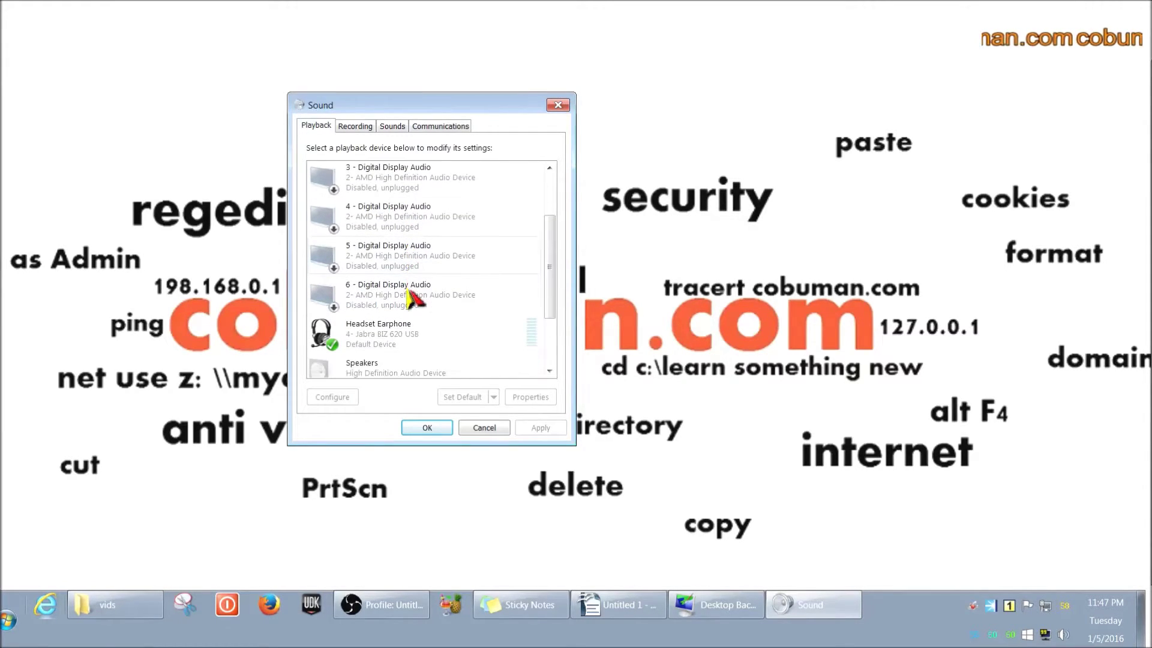
pyautogui.scroll(-3, 413, 297)
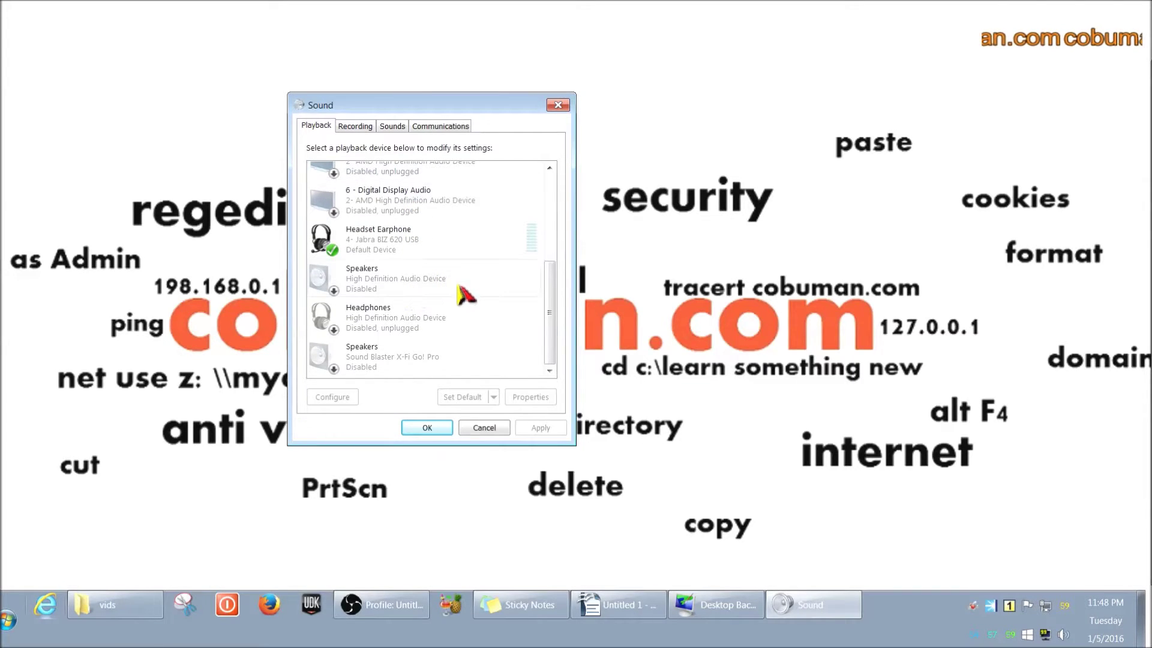
pyautogui.click(404, 277)
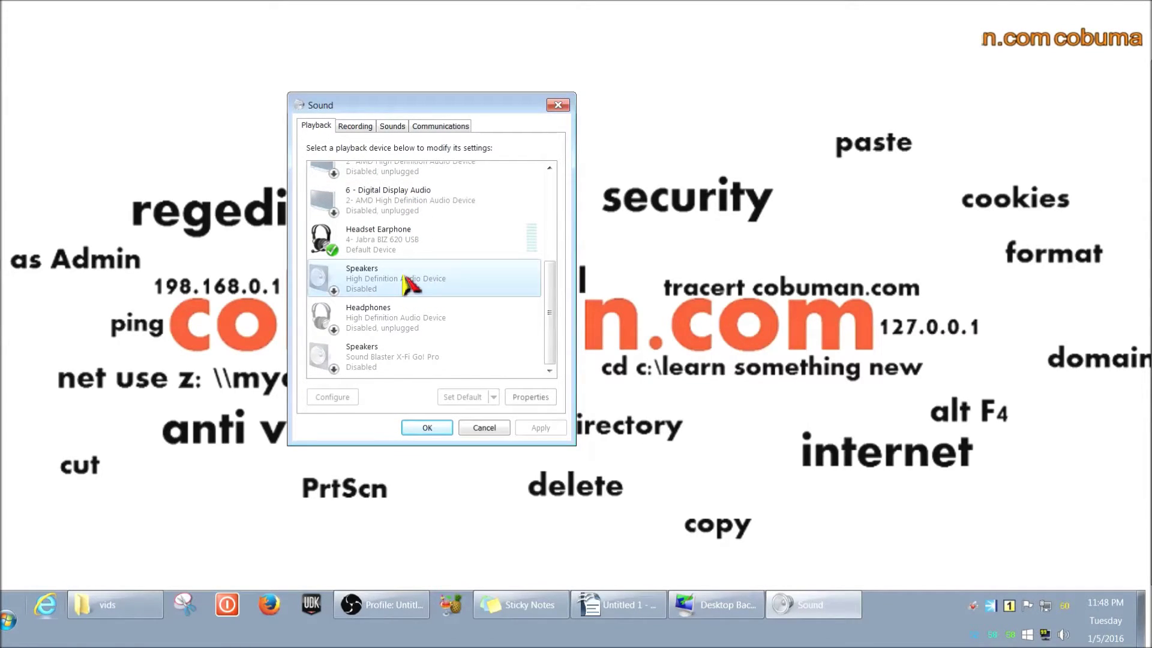
# - Enable the High Definition speakers and the Sound Blaster X-Fi Go! Pro speakers
pyautogui.rightClick(371, 278)
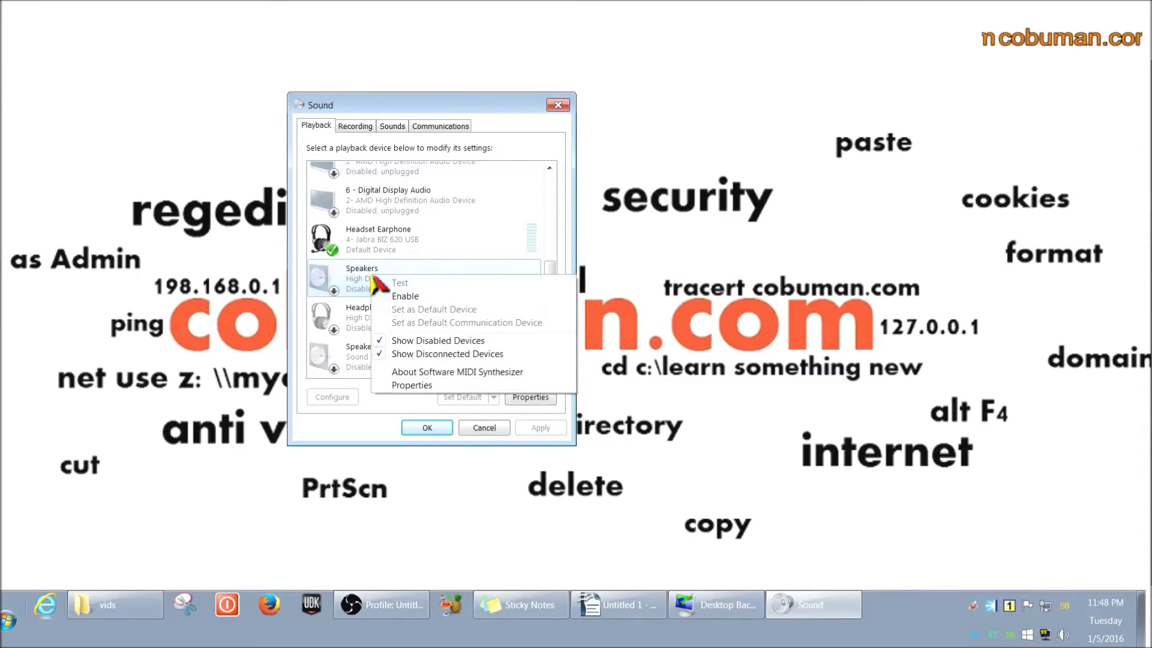
pyautogui.click(414, 296)
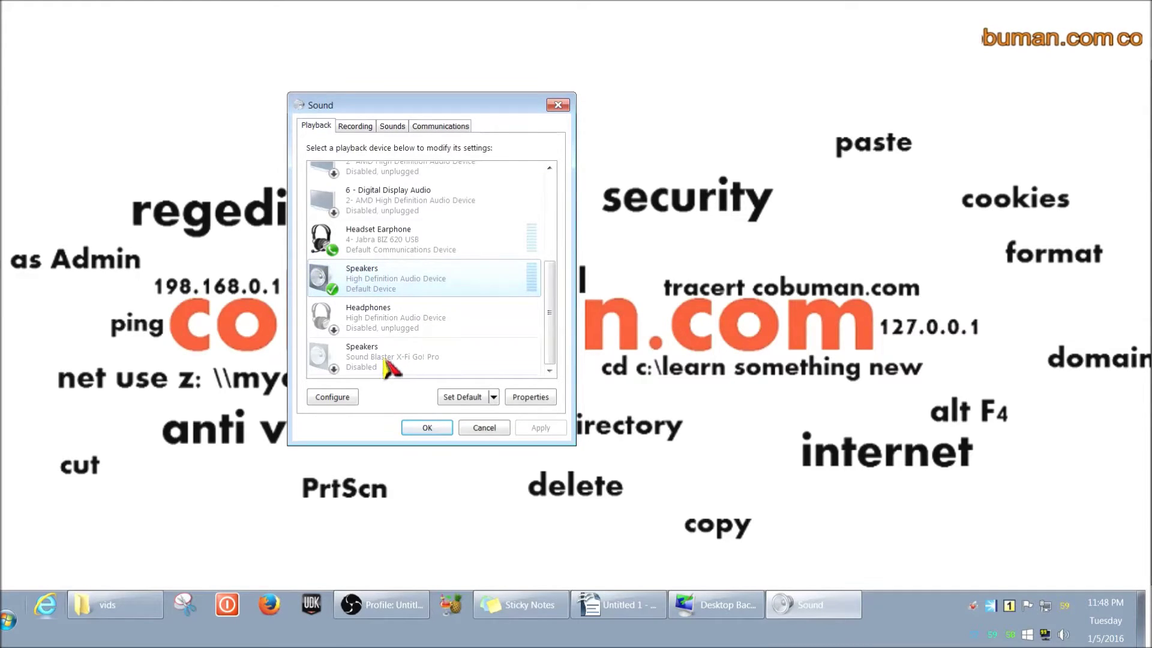
pyautogui.rightClick(353, 351)
pyautogui.click(396, 372)
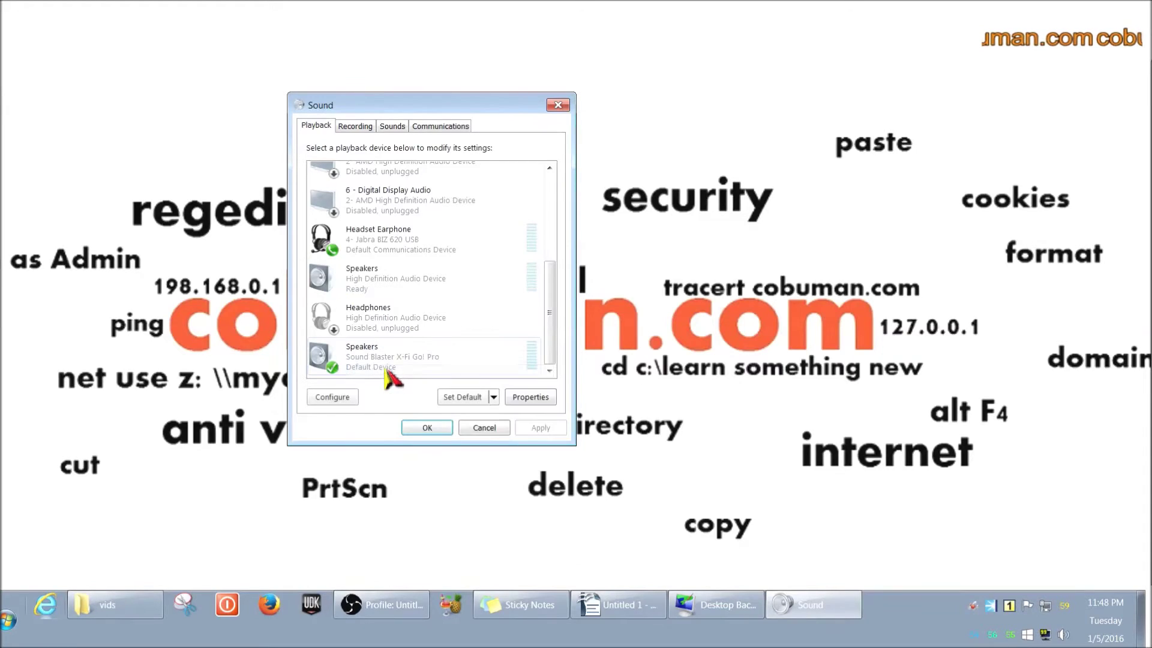
pyautogui.click(396, 363)
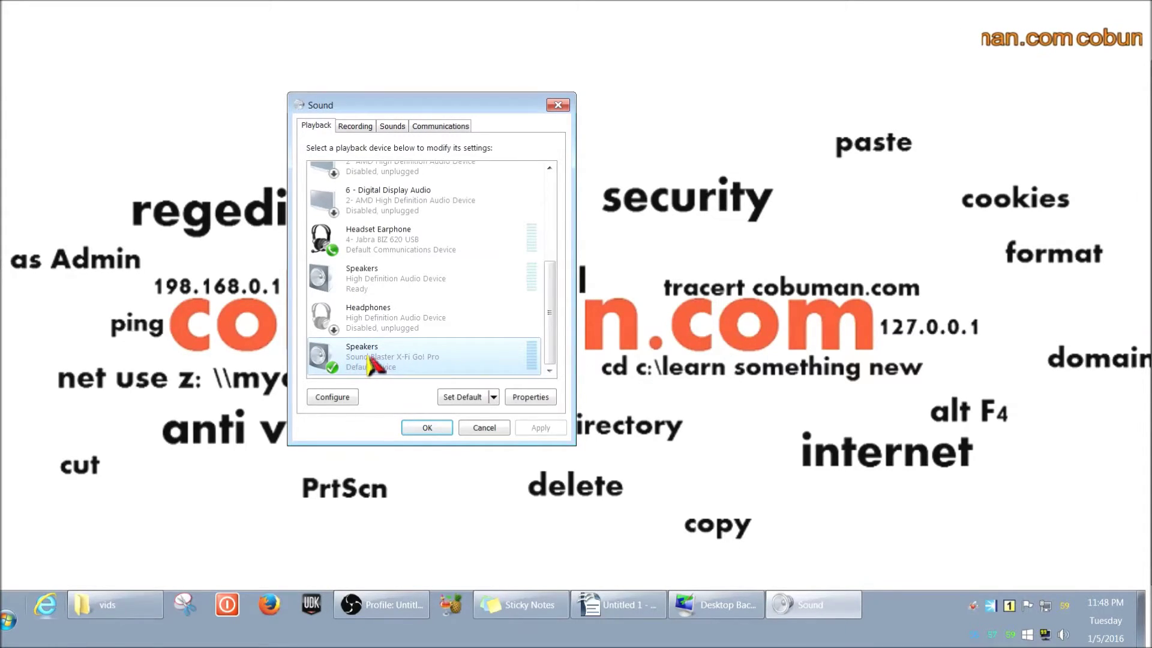
pyautogui.rightClick(387, 279)
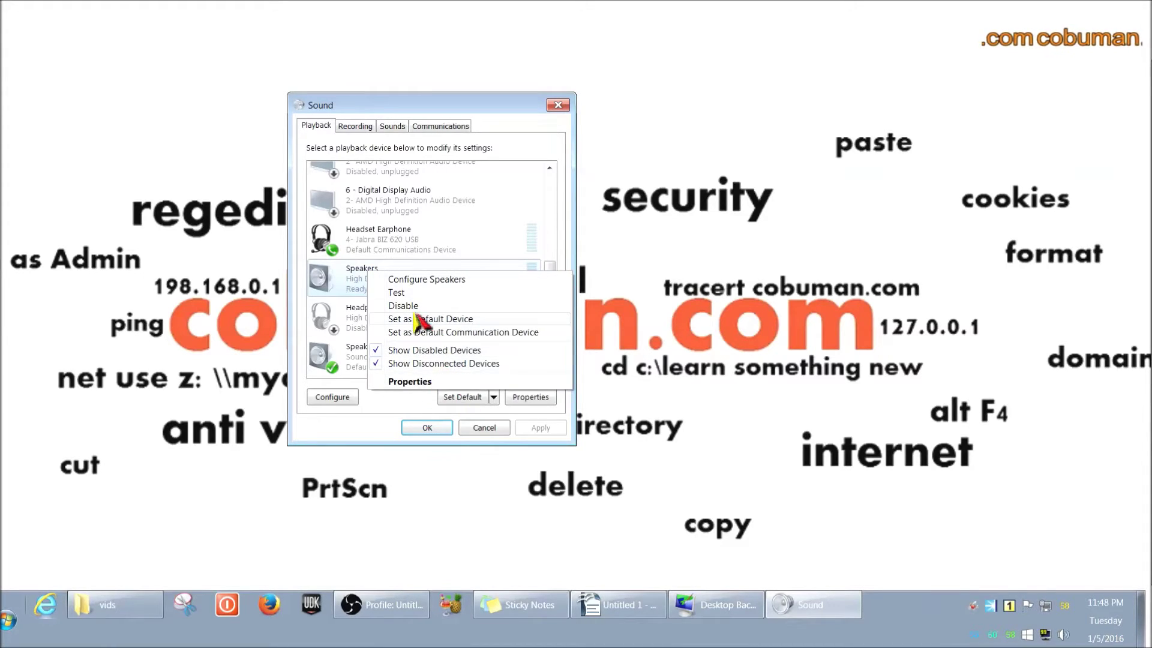
pyautogui.click(360, 282)
# - Make the Speakers (High Definition Audio Device) the default playback device, then select Headphones
pyautogui.rightClick(378, 279)
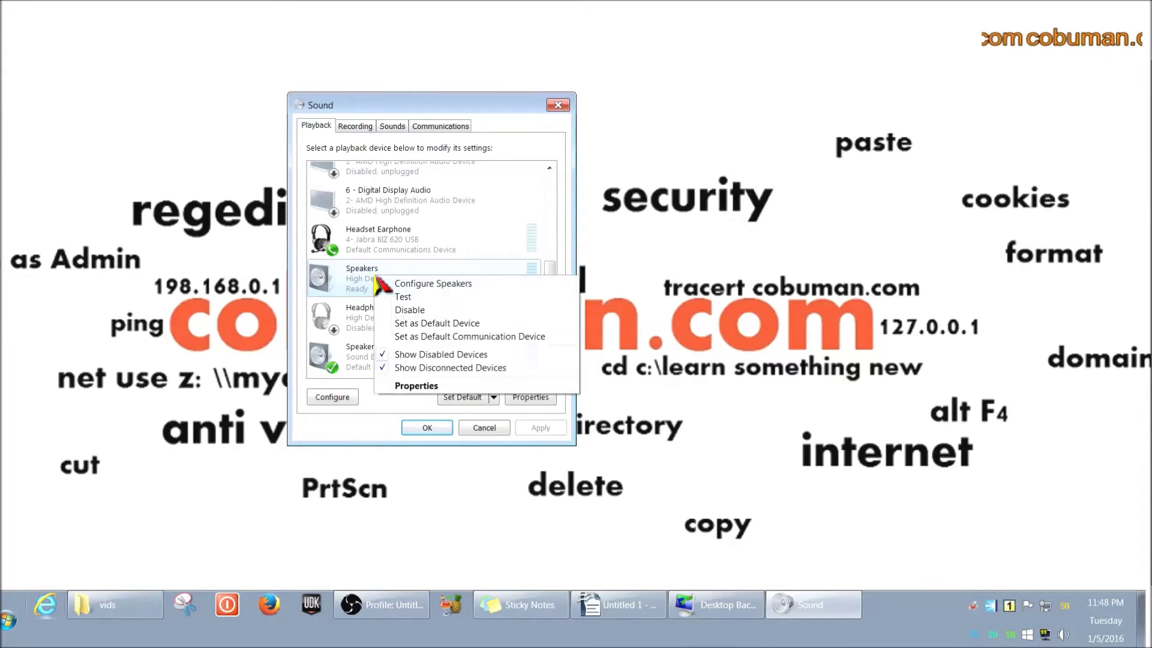
pyautogui.click(462, 324)
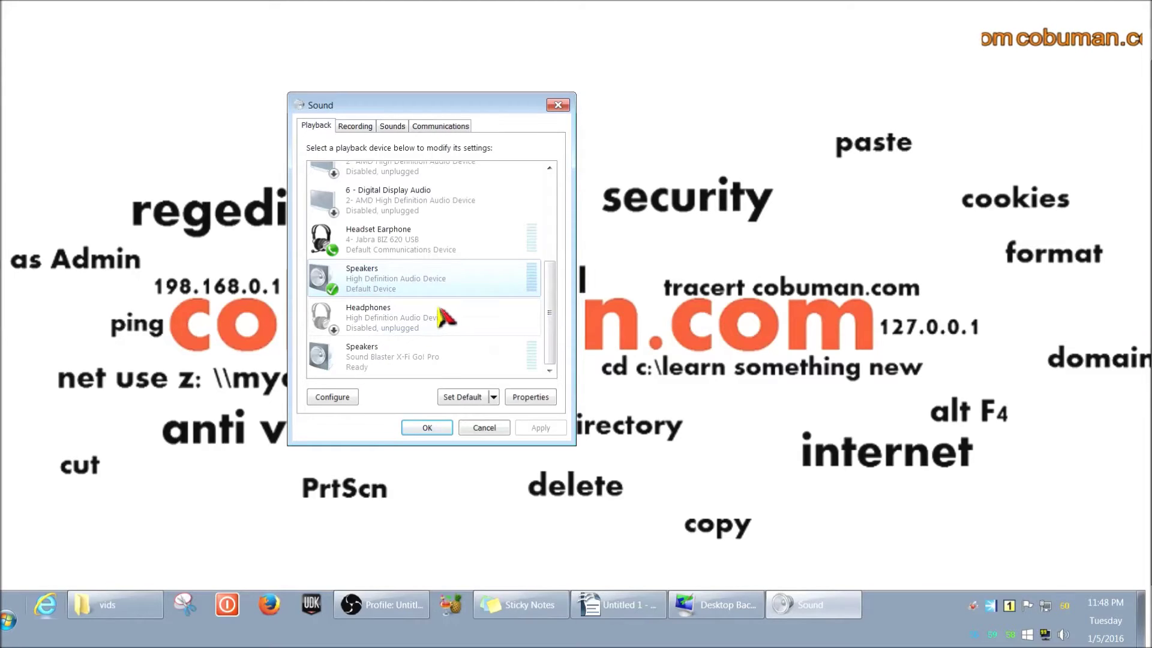
pyautogui.click(396, 327)
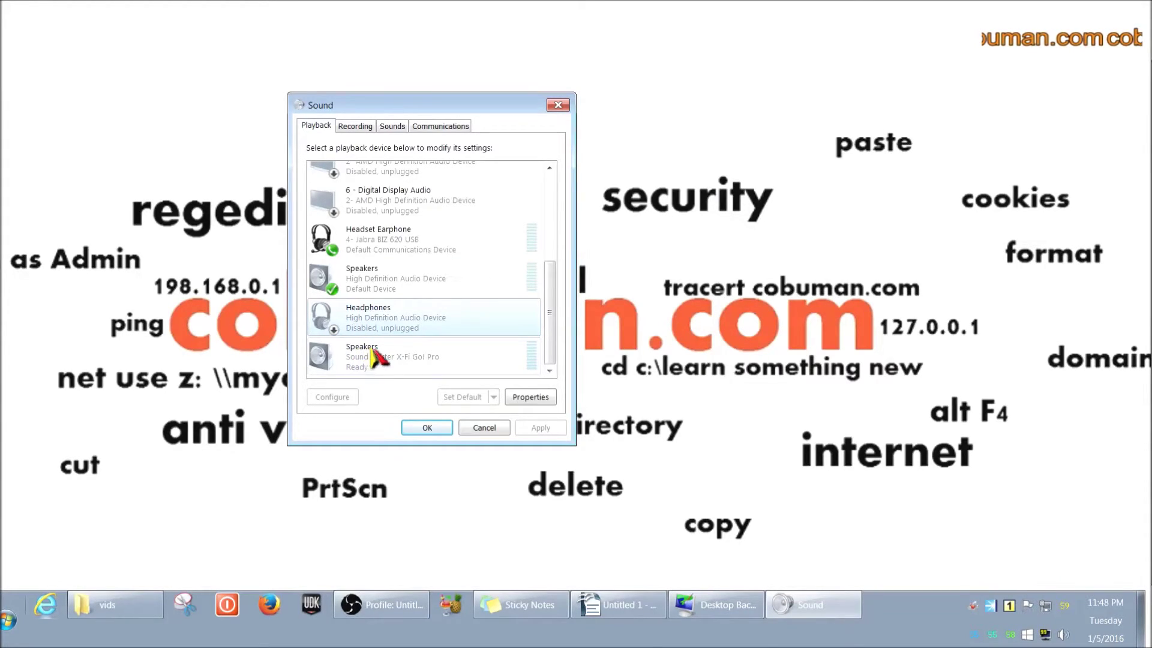
# - Enable the Headphones, then check the status of the speakers and Headphones entries
pyautogui.rightClick(360, 325)
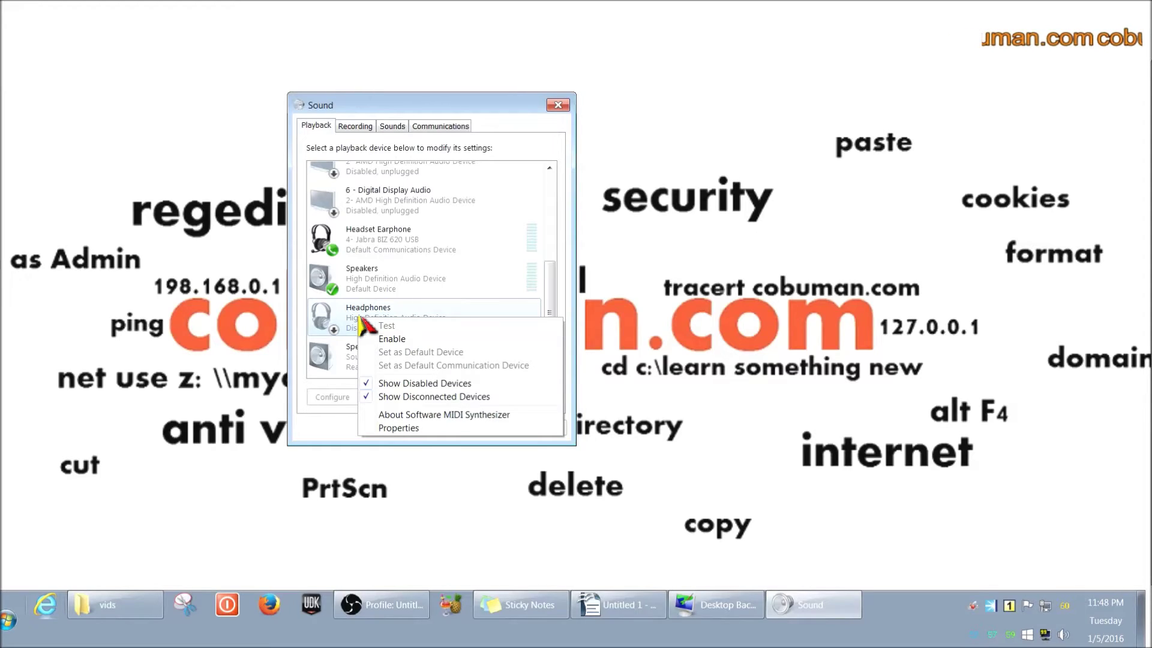
pyautogui.click(401, 339)
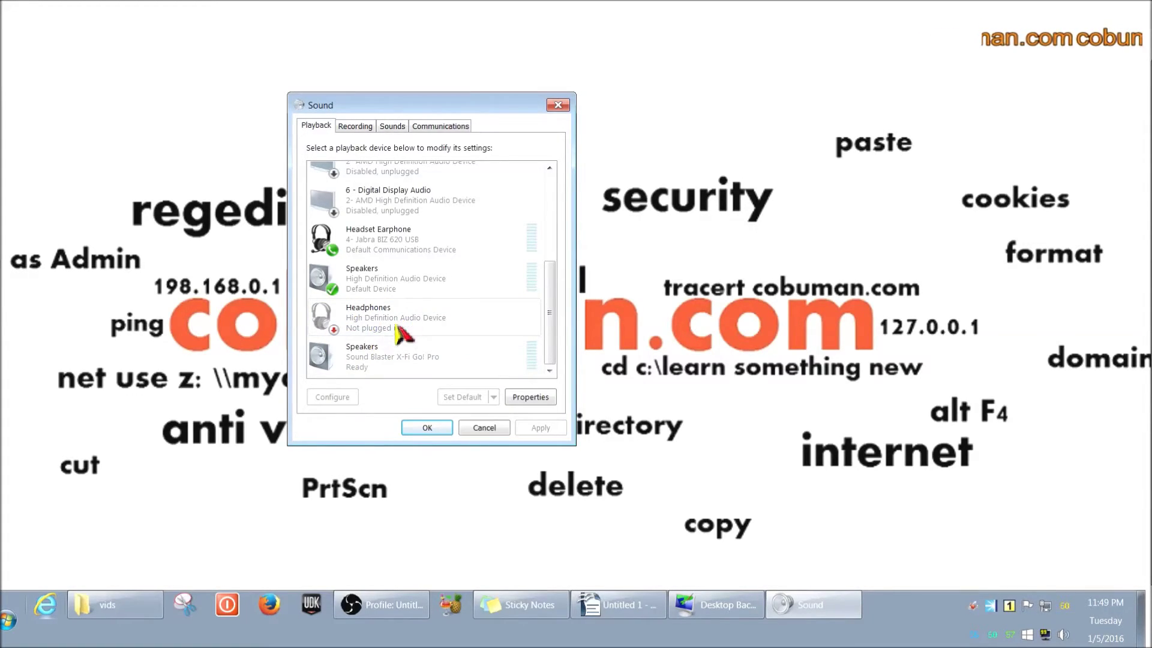
pyautogui.click(375, 279)
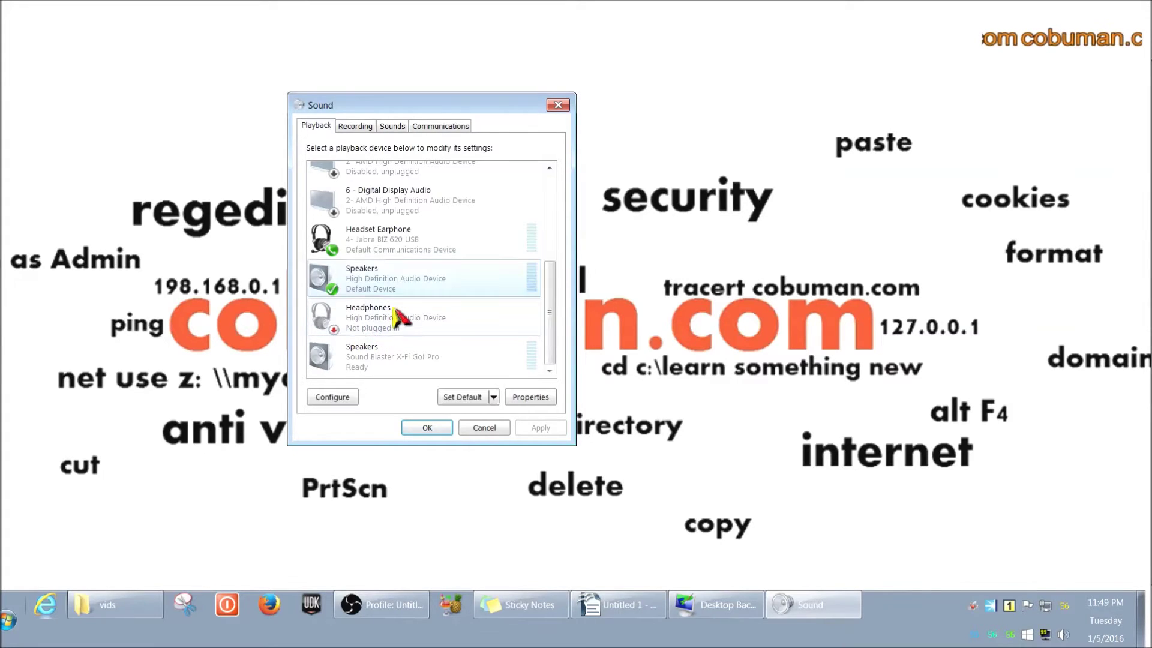
pyautogui.click(384, 318)
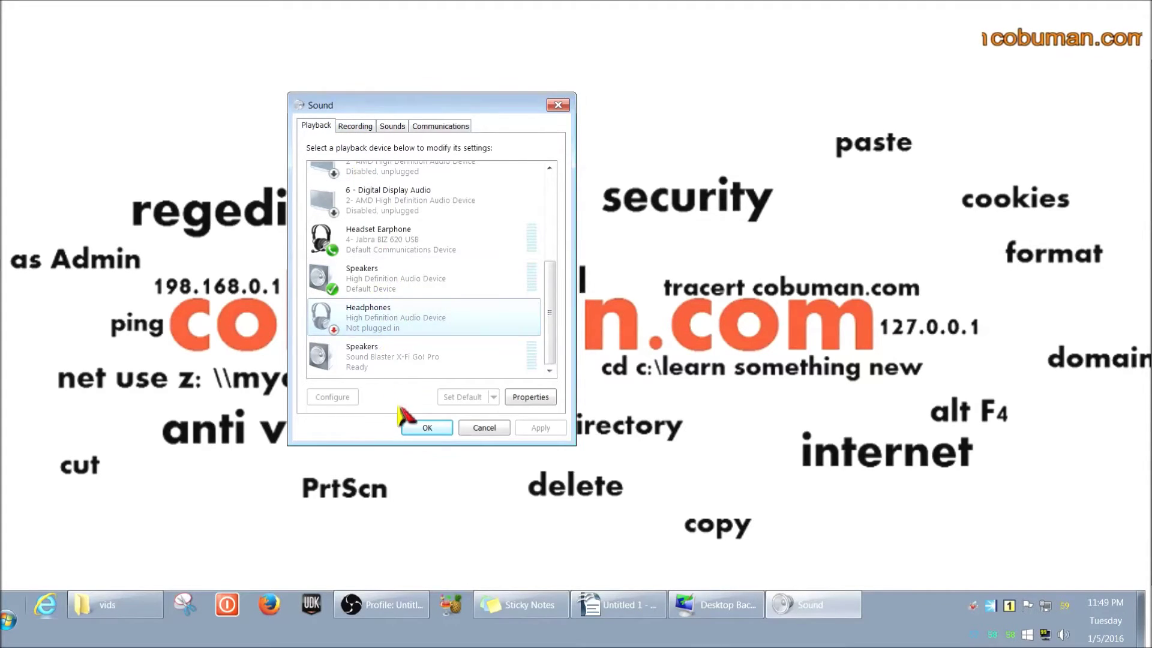
pyautogui.click(386, 357)
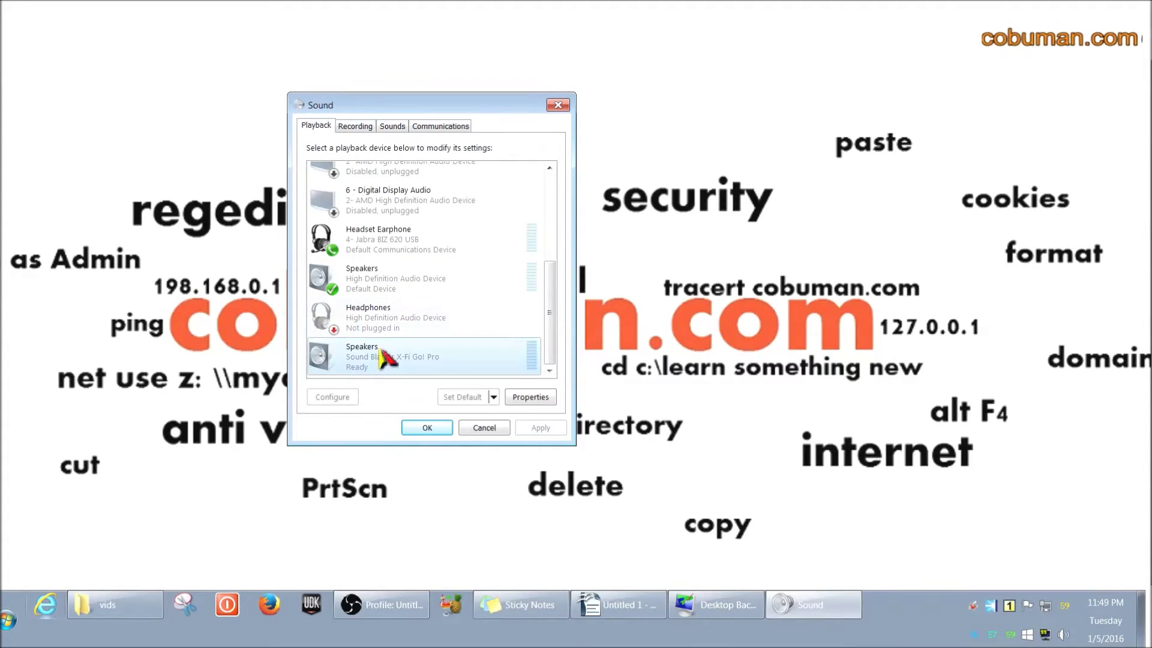
pyautogui.click(391, 324)
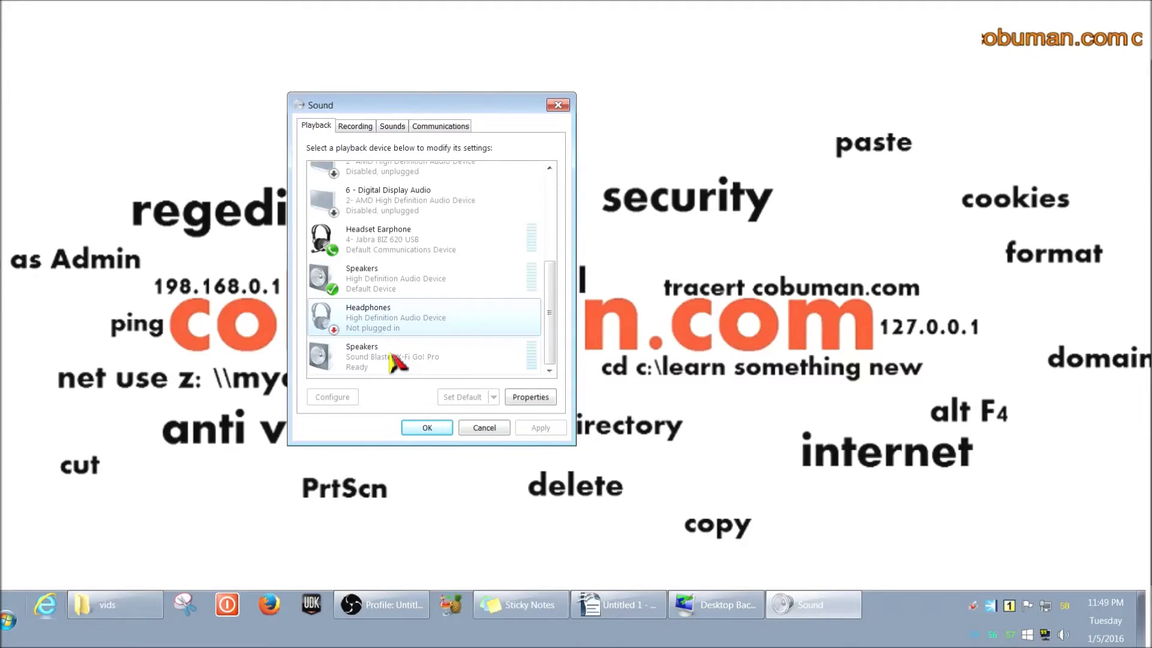
pyautogui.click(391, 356)
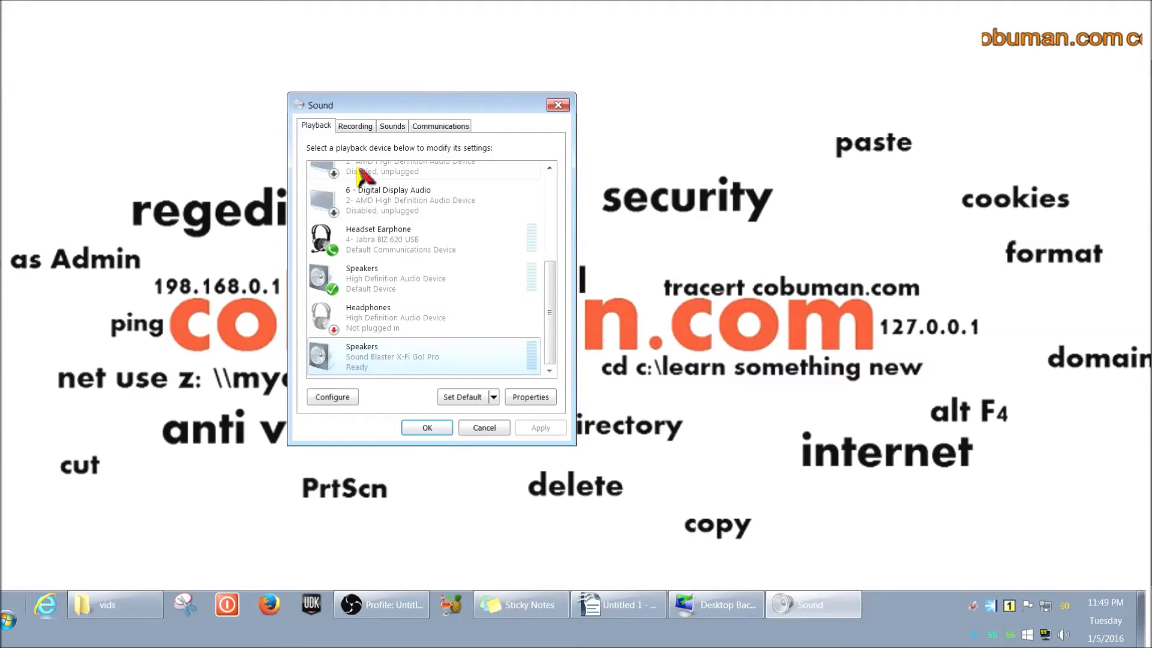
# - Review the recording devices: Headset Microphone, first HD microphone, and Sound Blaster Microphone
pyautogui.click(355, 127)
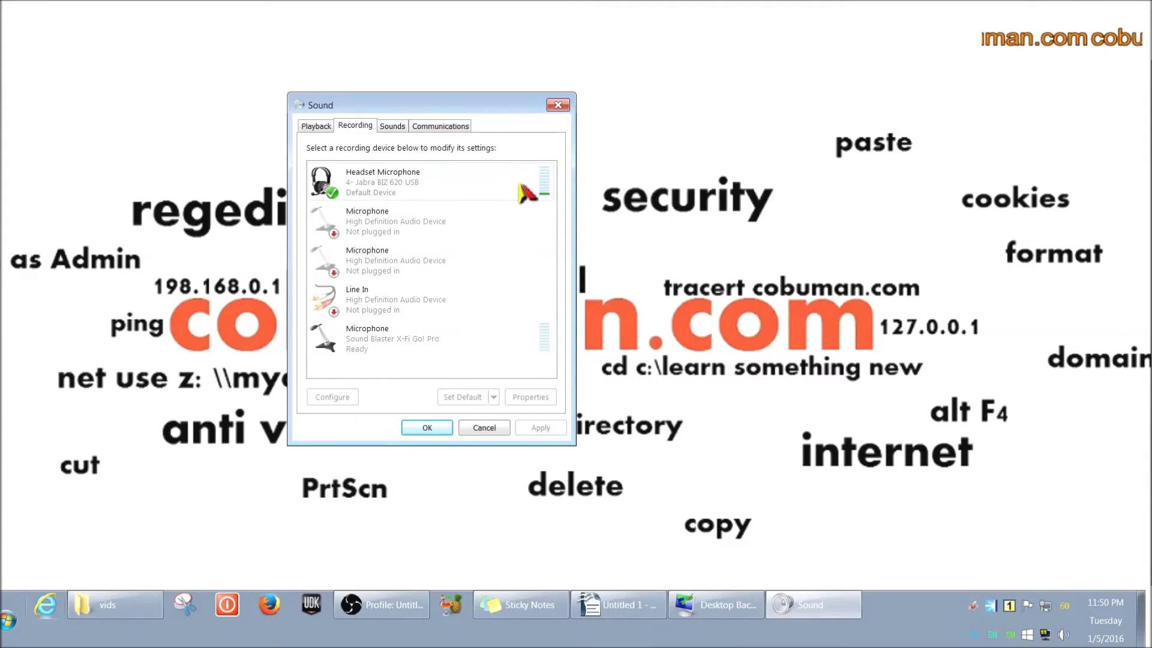
pyautogui.click(412, 186)
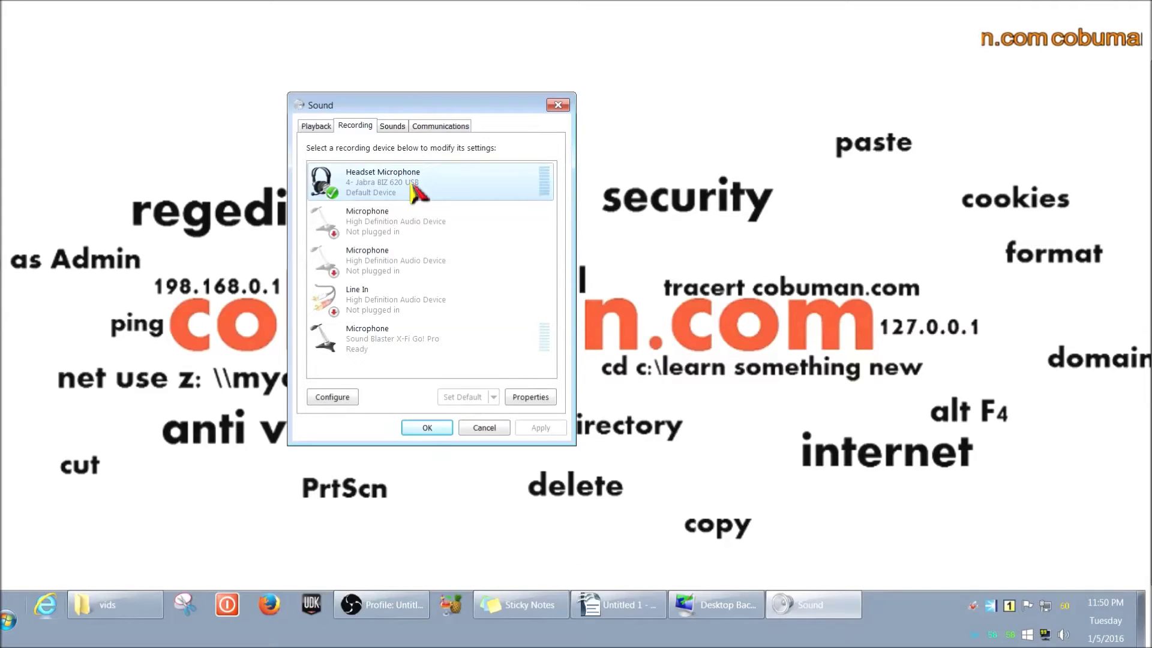
pyautogui.click(413, 237)
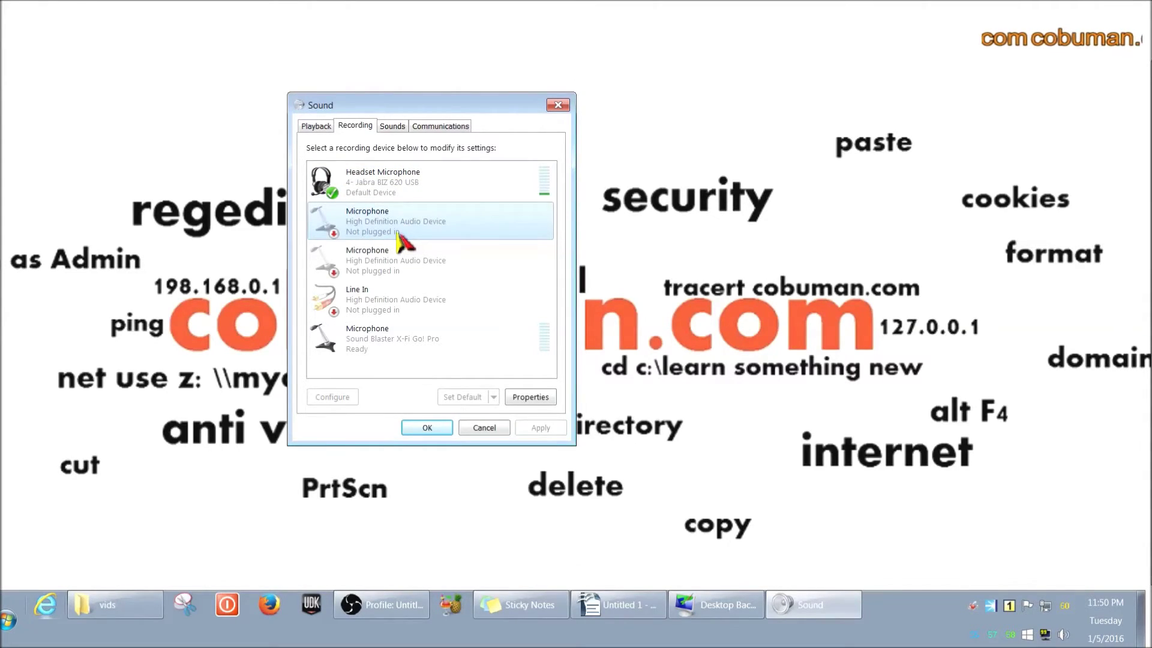
pyautogui.click(394, 345)
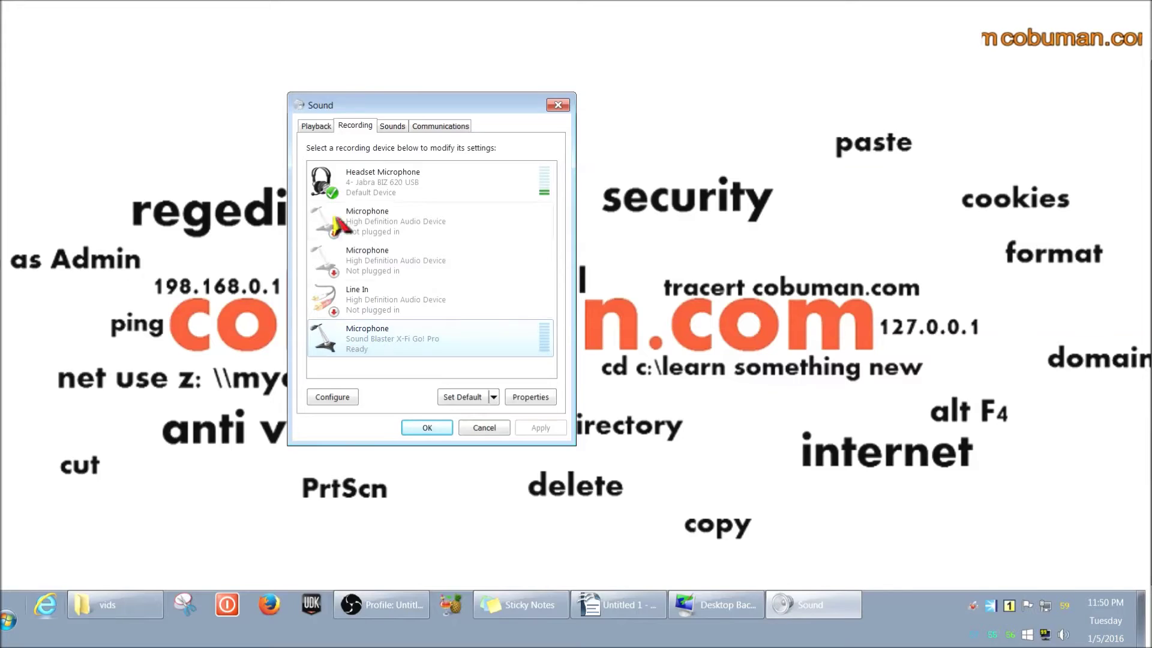
# - Recheck Headphones and Sound Blaster Speakers on the Playback list, then return to recording devices
pyautogui.click(326, 129)
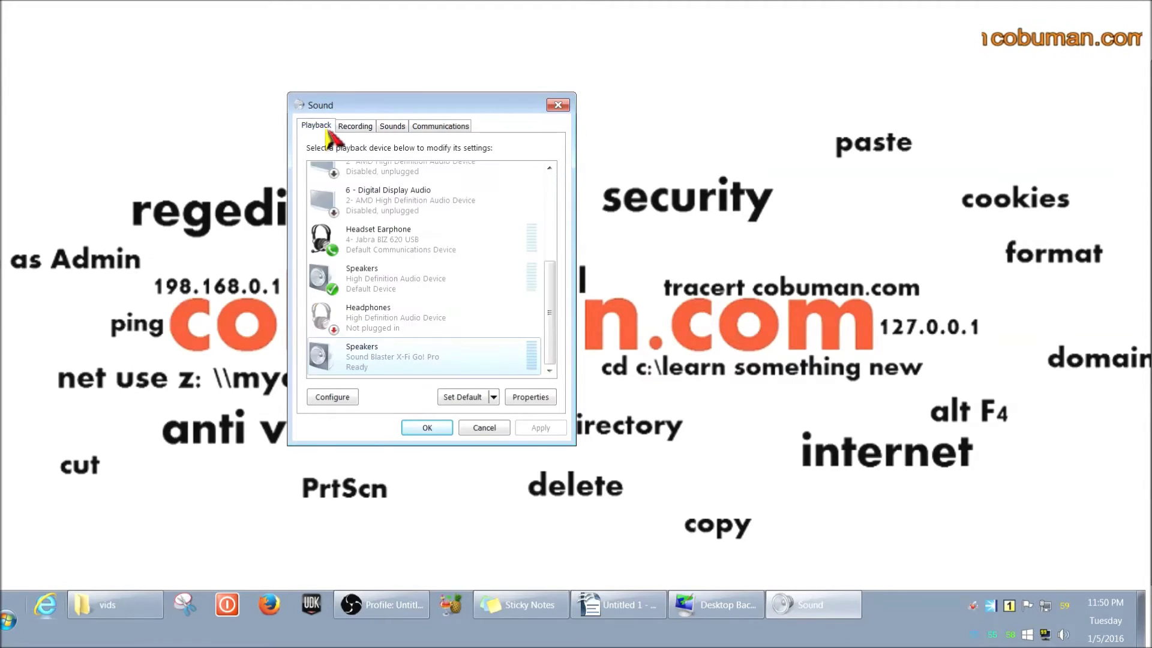
pyautogui.click(390, 329)
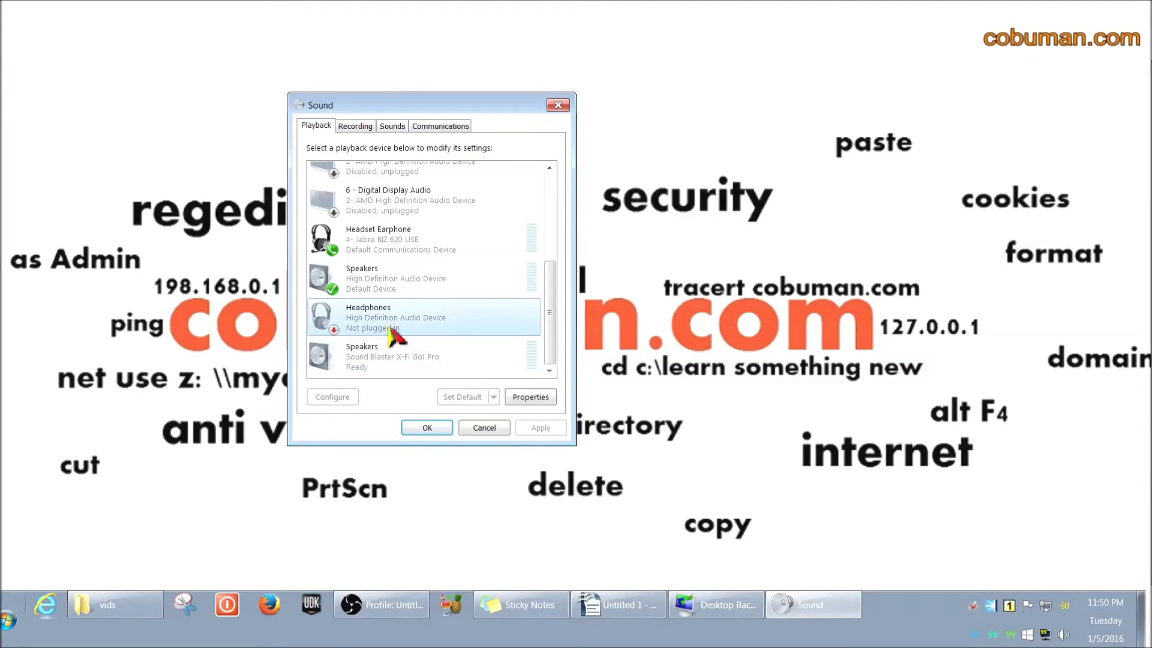
pyautogui.click(378, 356)
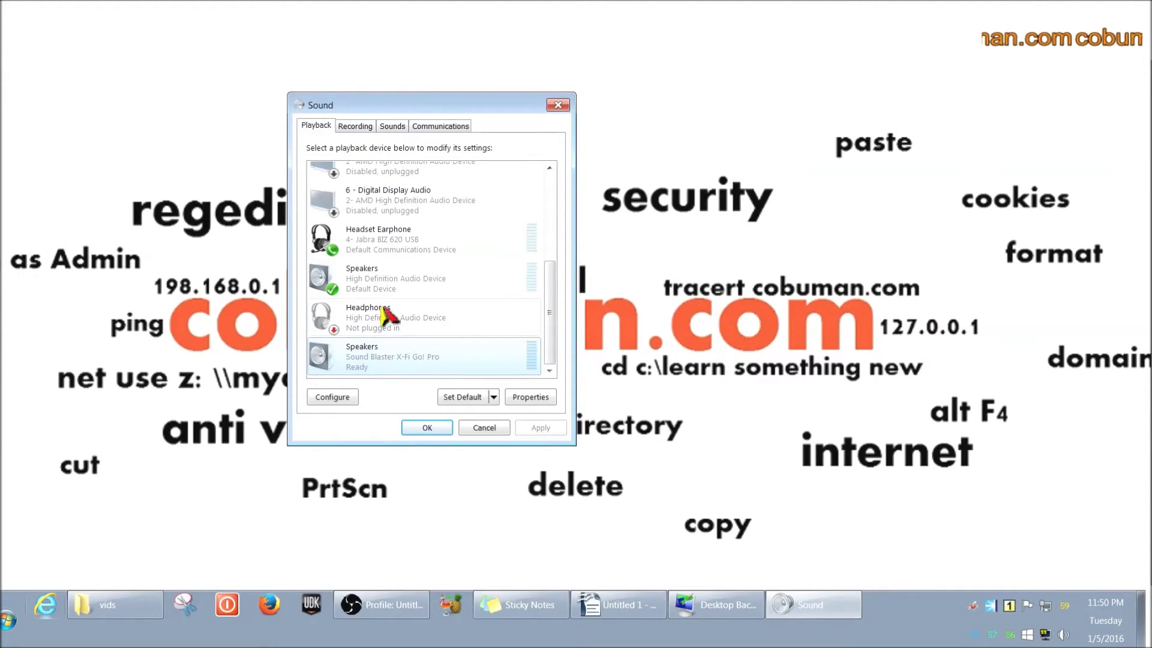
pyautogui.click(361, 126)
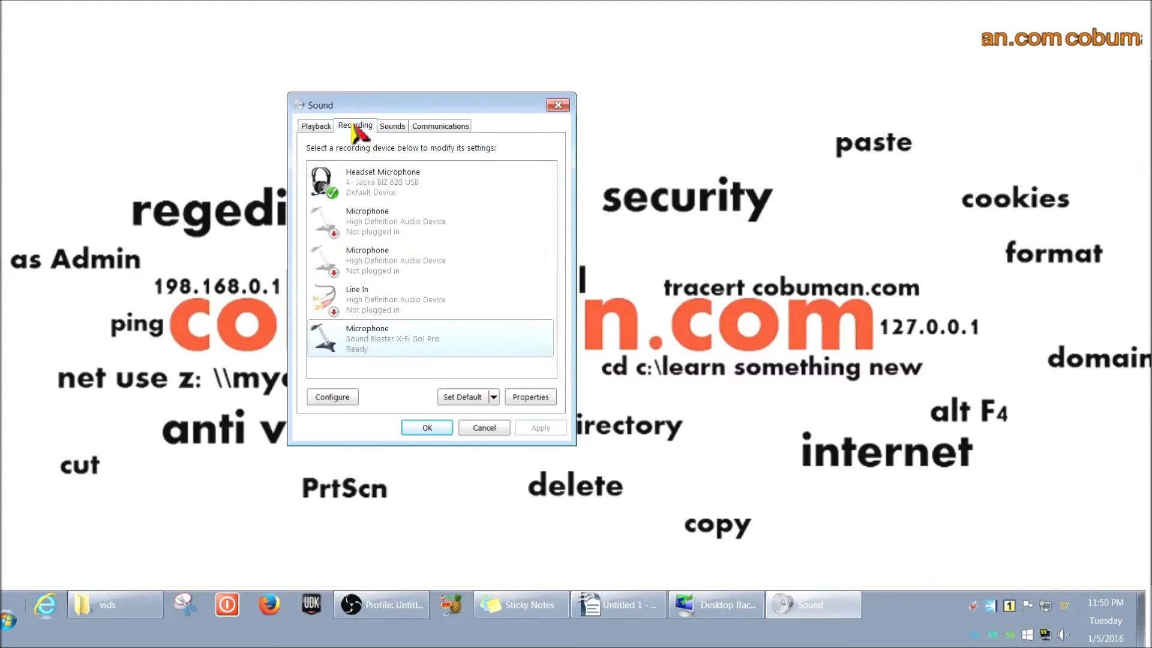
# - Inspect the Sound Blaster microphone's context menu, alternating with the HD and Headset microphones
pyautogui.click(393, 353)
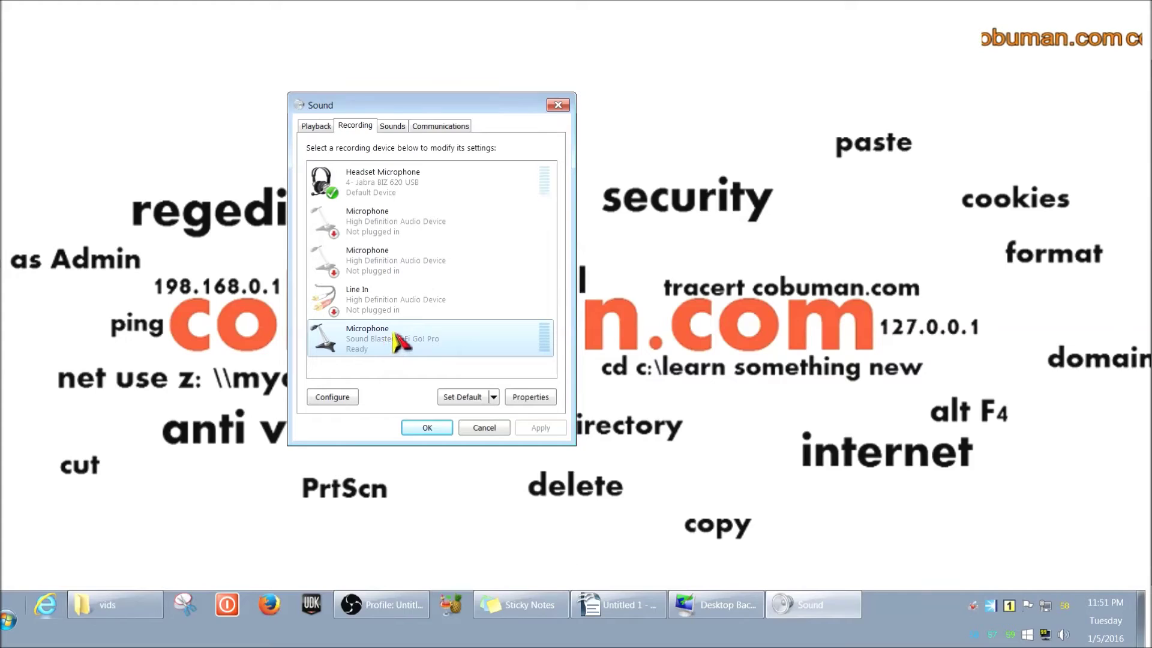
pyautogui.rightClick(396, 344)
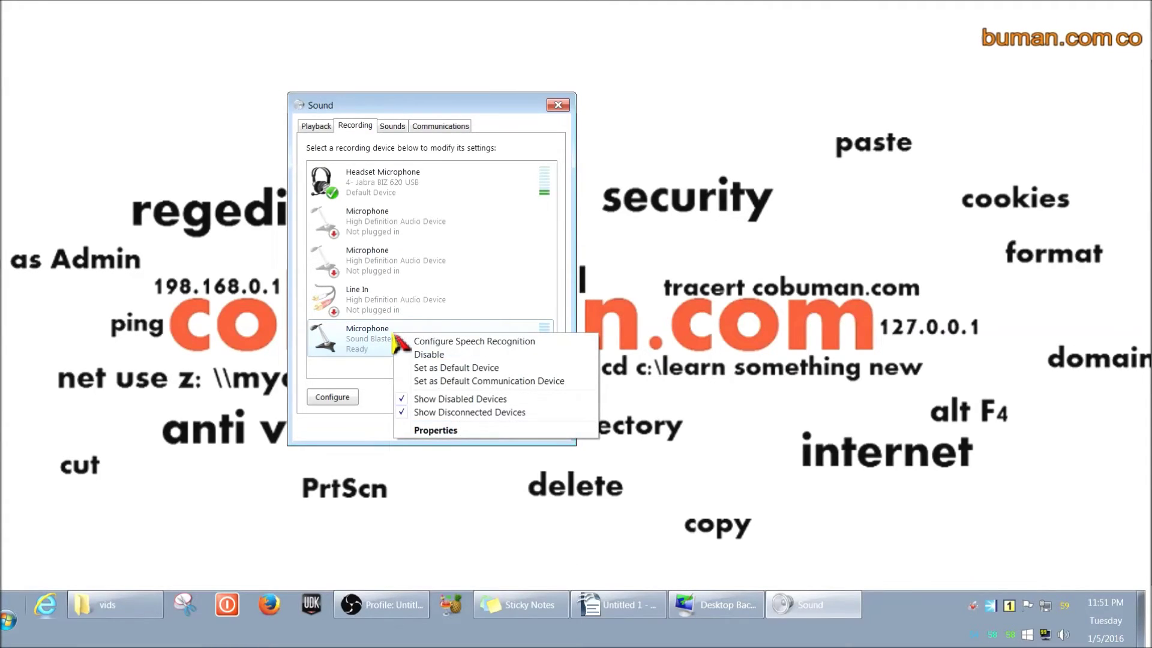
pyautogui.click(397, 231)
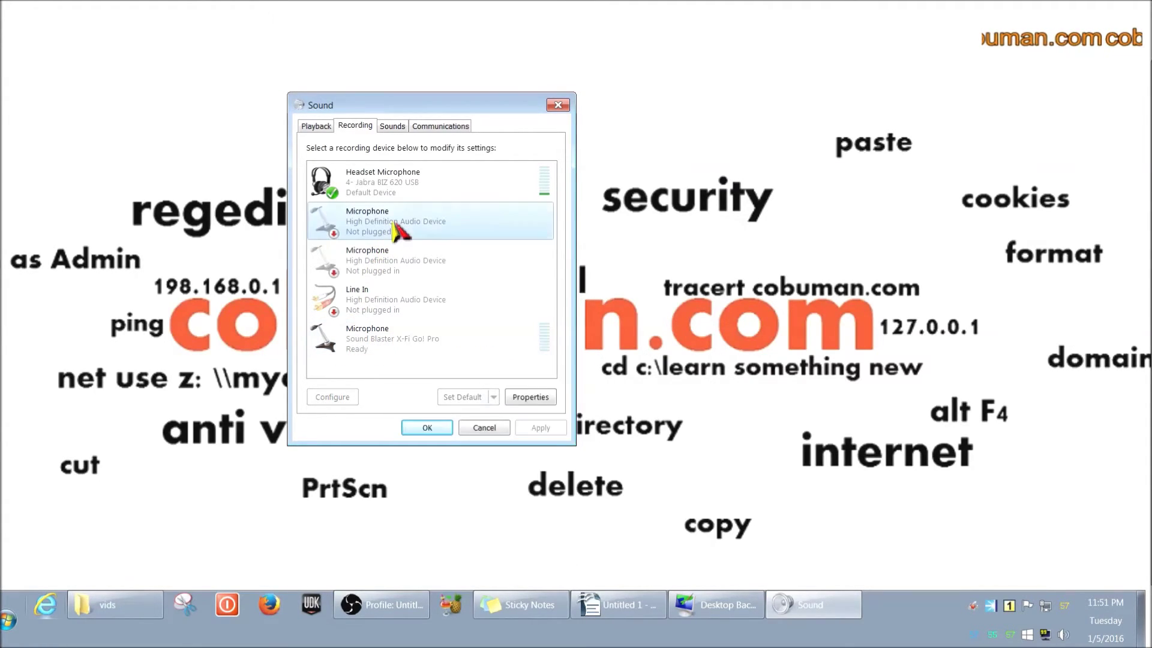
pyautogui.click(371, 347)
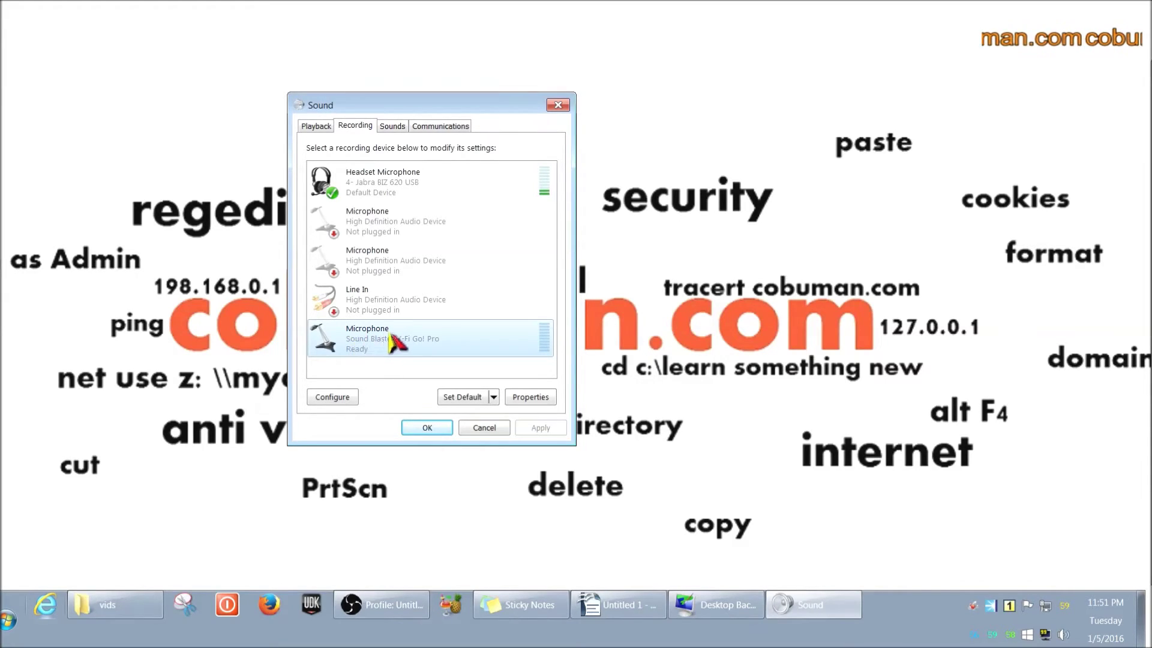
pyautogui.rightClick(355, 337)
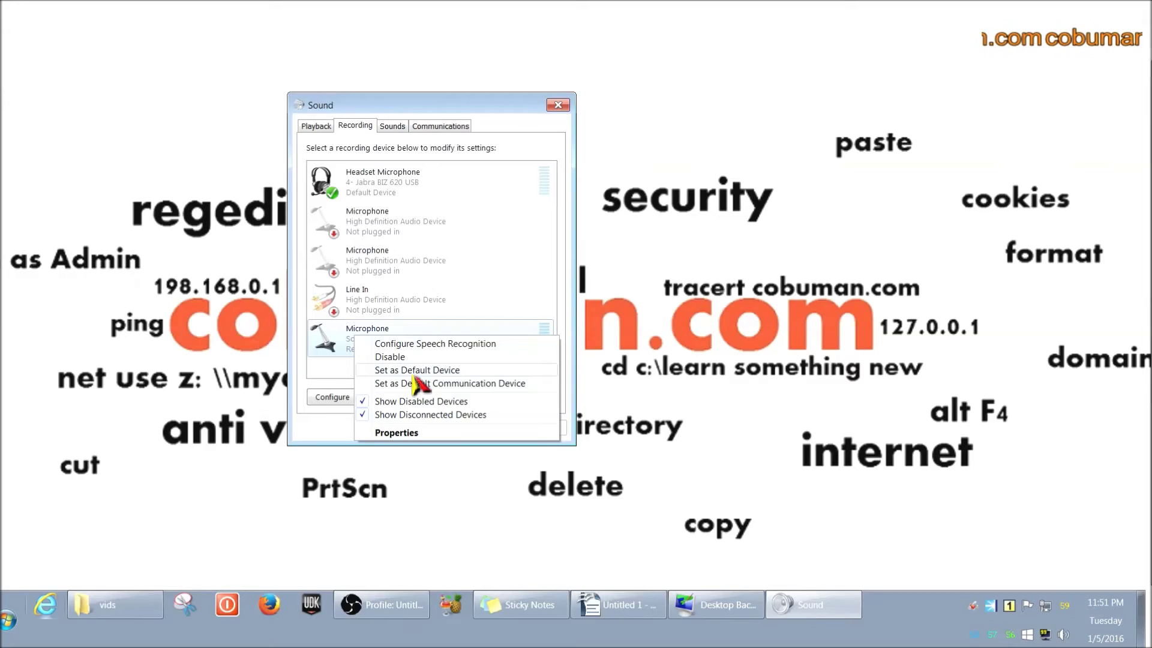
pyautogui.click(387, 197)
pyautogui.click(387, 196)
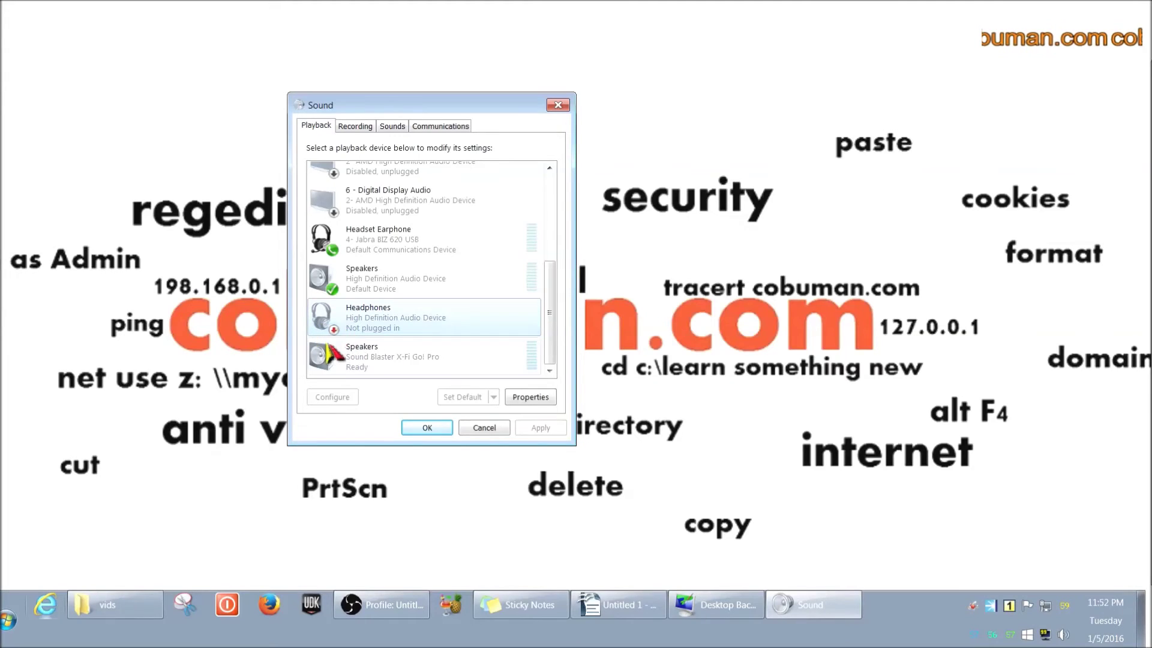
pyautogui.rightClick(360, 326)
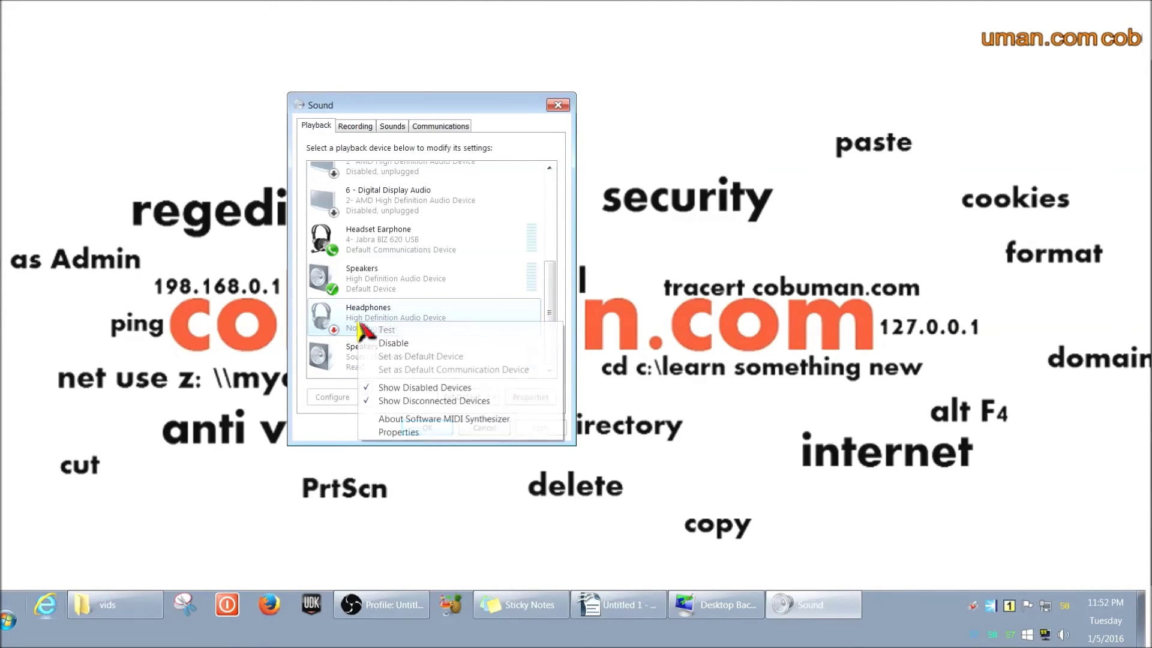
pyautogui.click(399, 432)
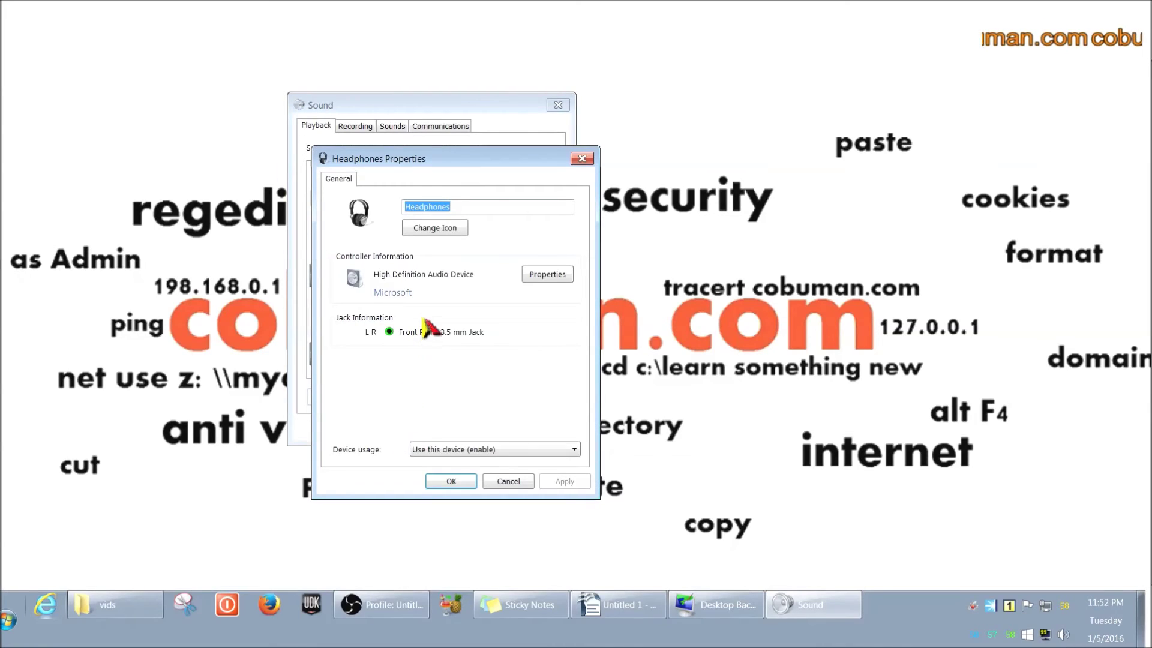
pyautogui.click(452, 481)
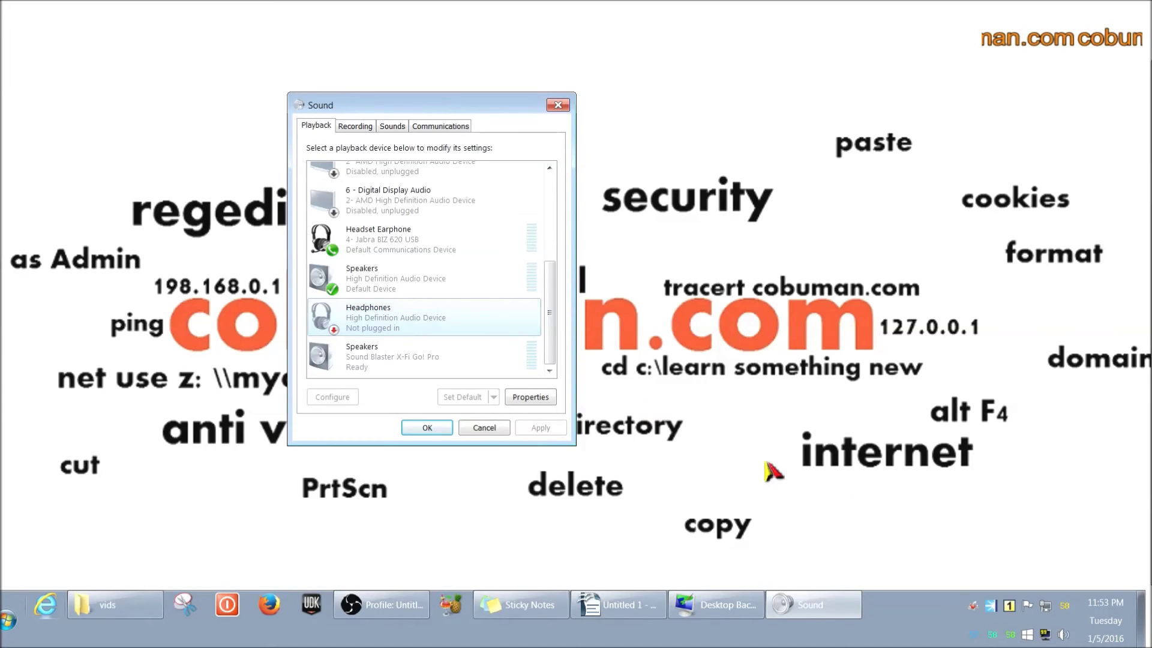
pyautogui.click(1064, 635)
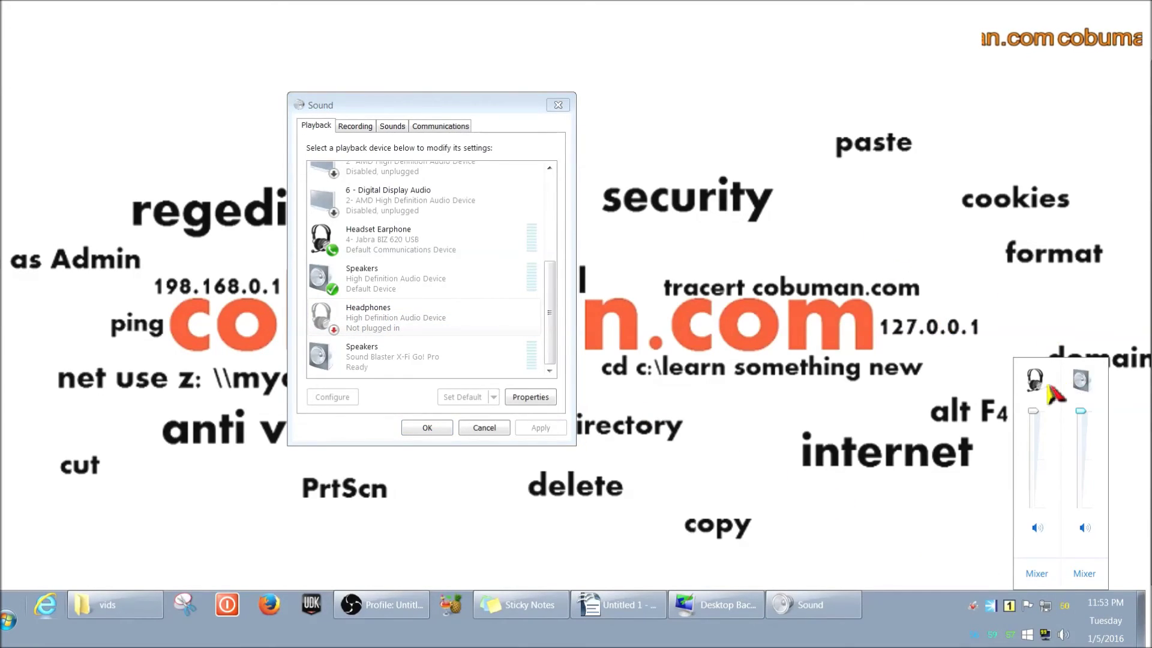
pyautogui.click(686, 133)
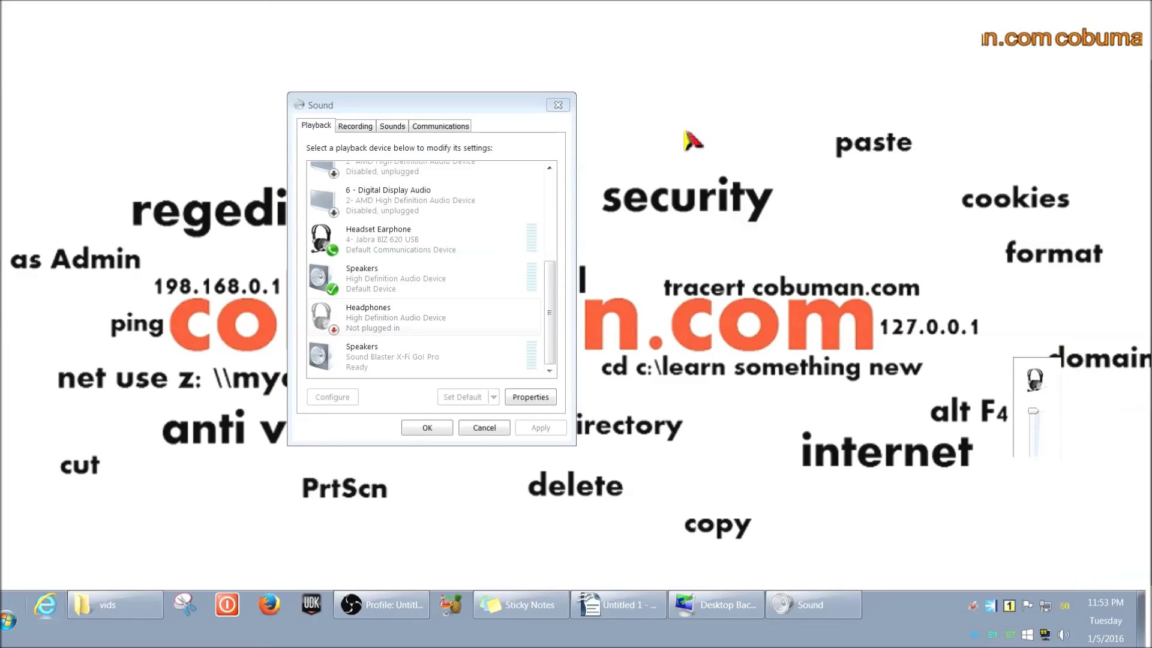
pyautogui.click(378, 268)
pyautogui.rightClick(387, 290)
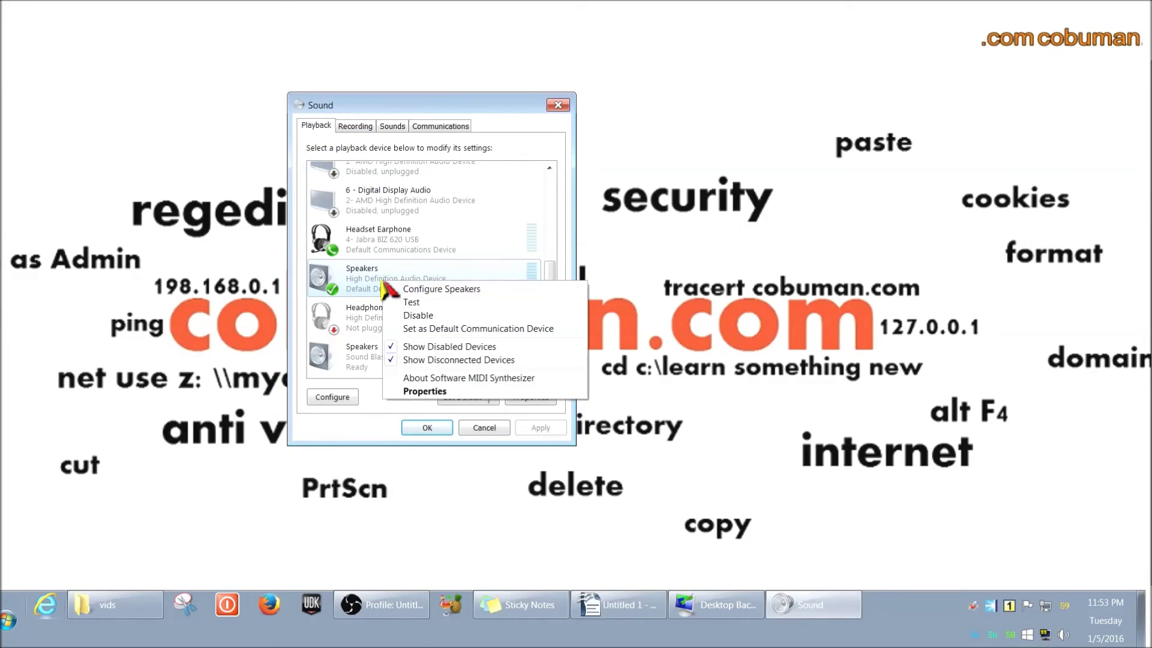
pyautogui.doubleClick(365, 288)
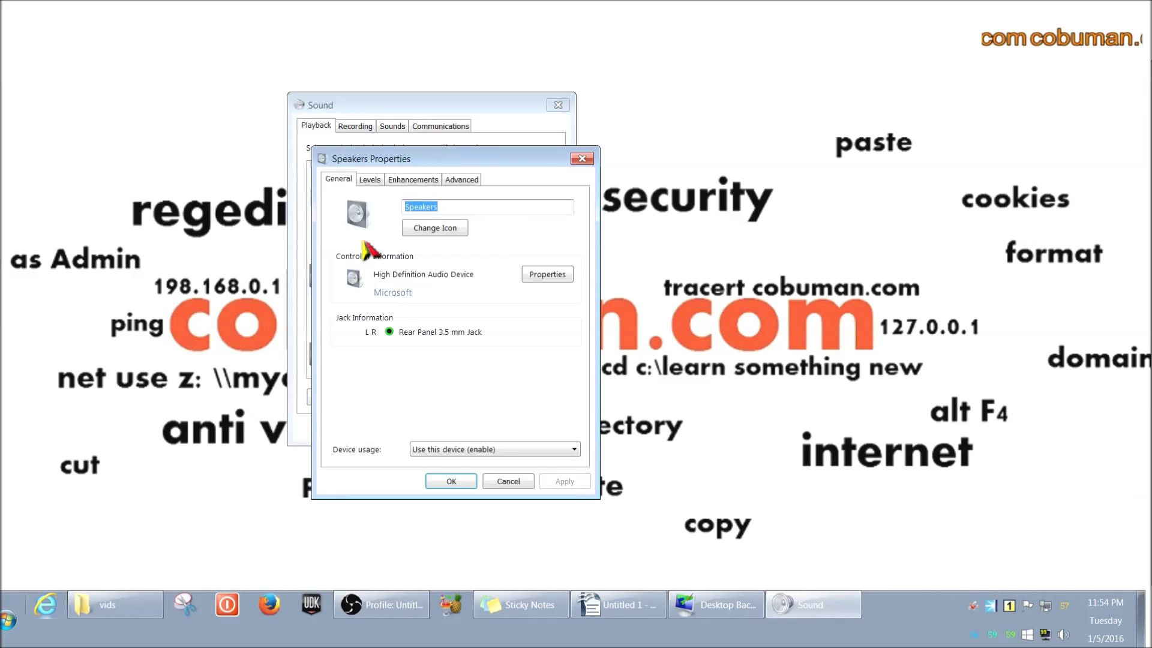
pyautogui.click(375, 180)
pyautogui.click(343, 180)
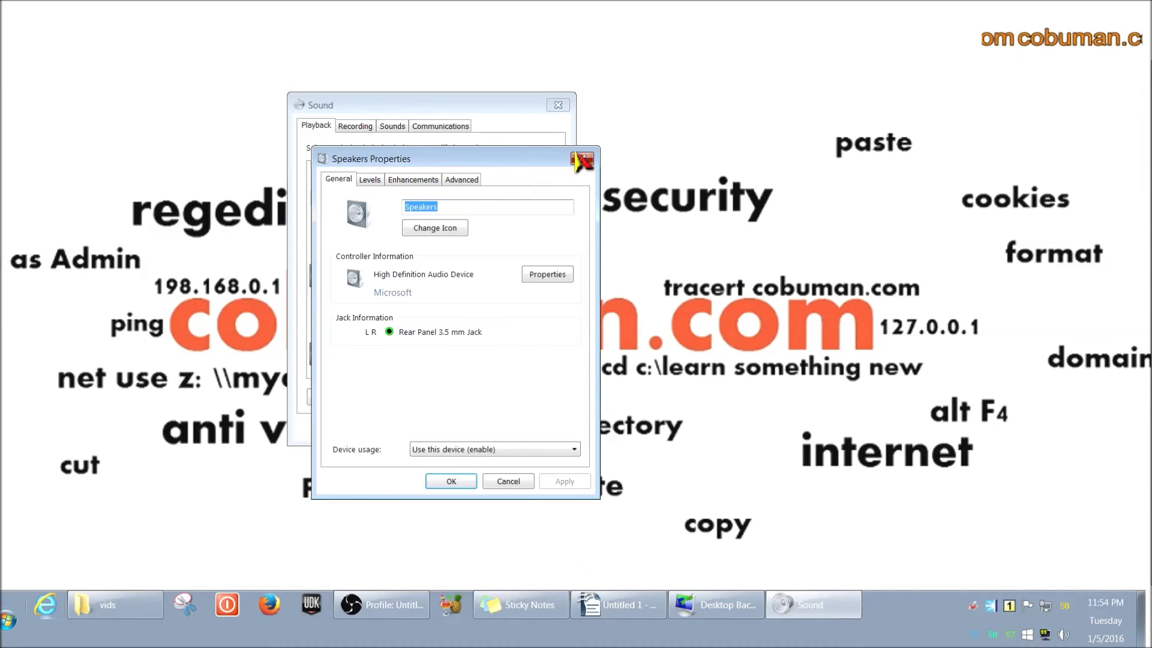
pyautogui.click(581, 159)
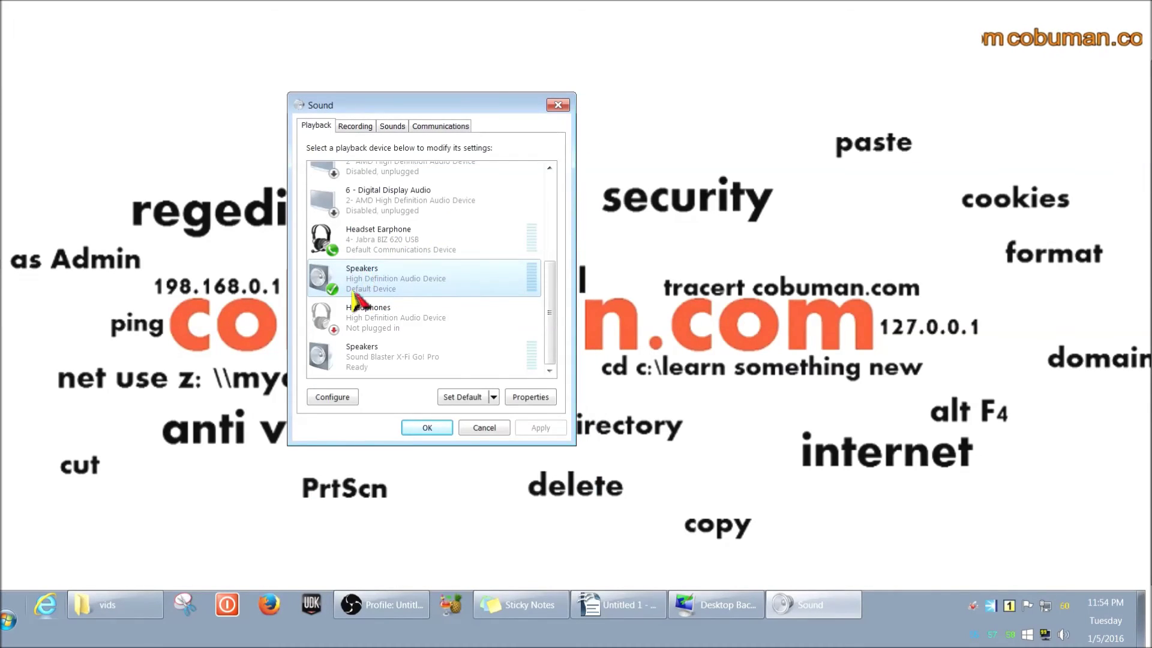
pyautogui.doubleClick(371, 290)
pyautogui.click(371, 179)
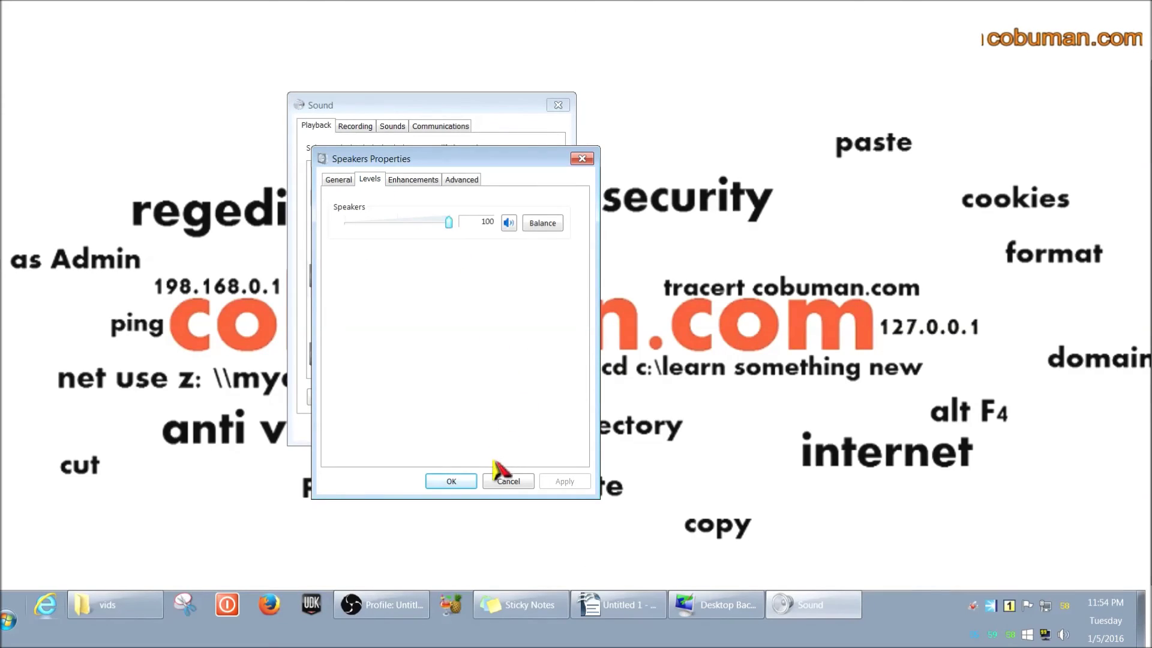
pyautogui.click(507, 482)
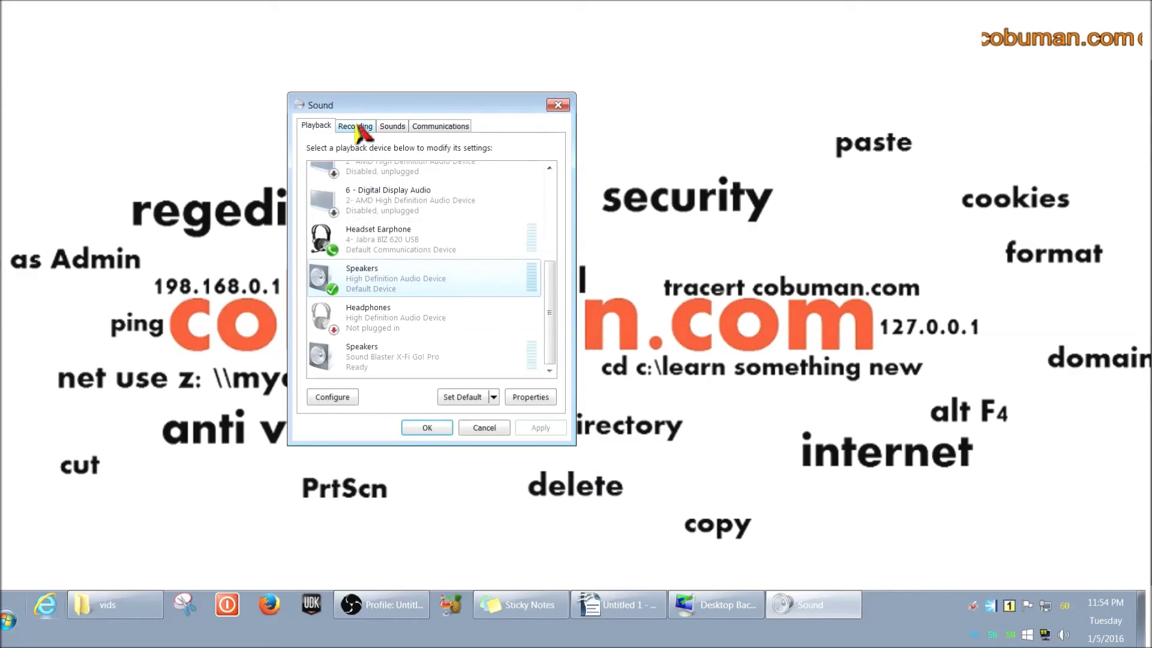
# - Raise the Sound Blaster Microphone's recording level from 50 to 100 and save it
pyautogui.click(359, 128)
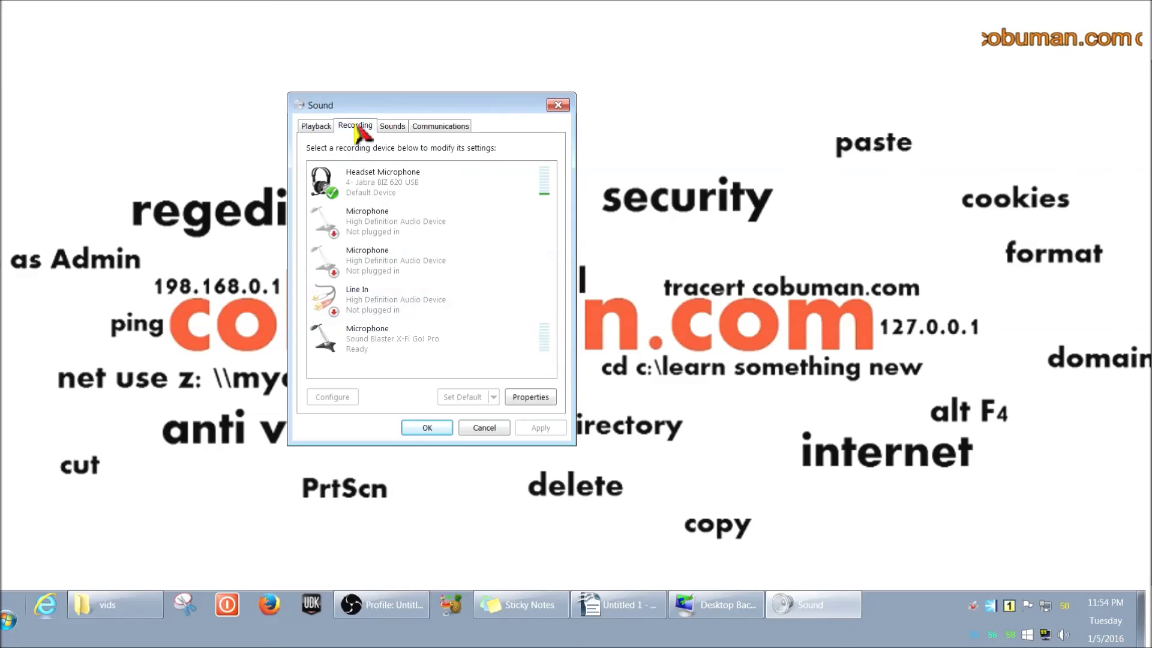
pyautogui.doubleClick(411, 342)
pyautogui.click(369, 180)
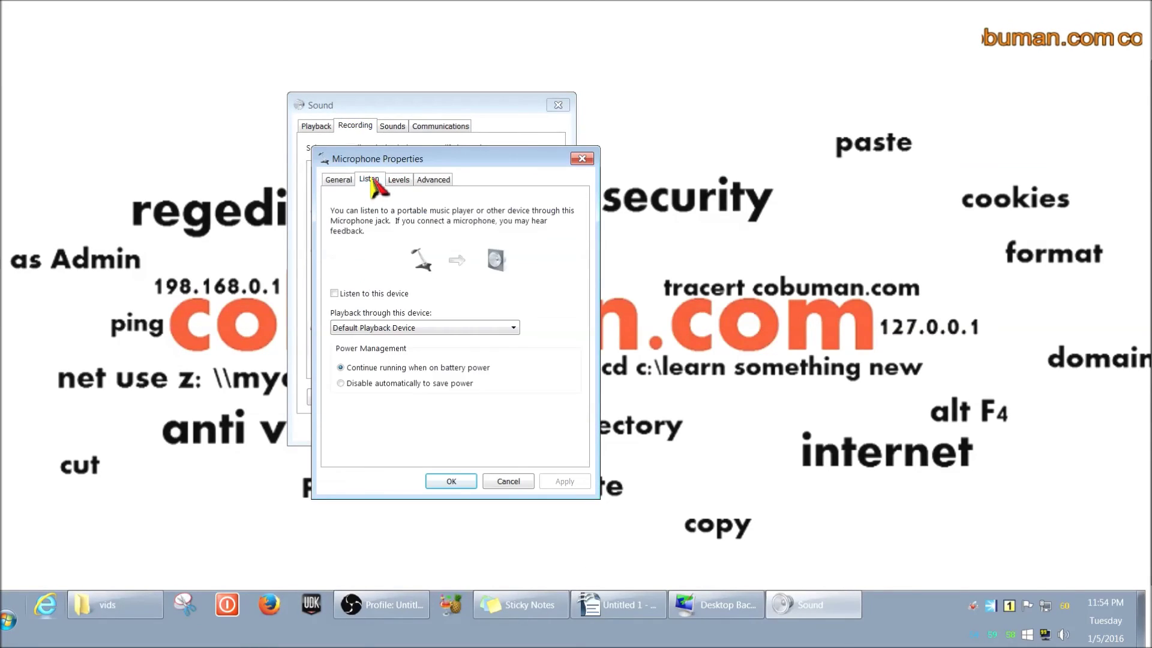
pyautogui.click(398, 179)
pyautogui.moveTo(400, 231); pyautogui.dragTo(458, 219)
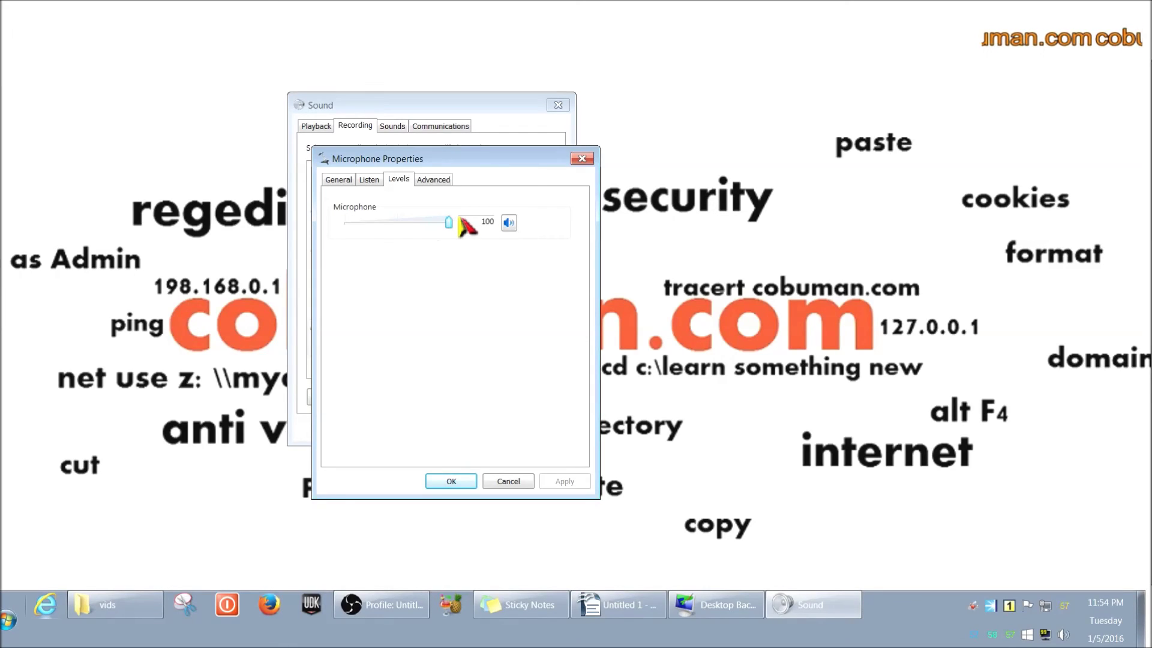
pyautogui.click(451, 482)
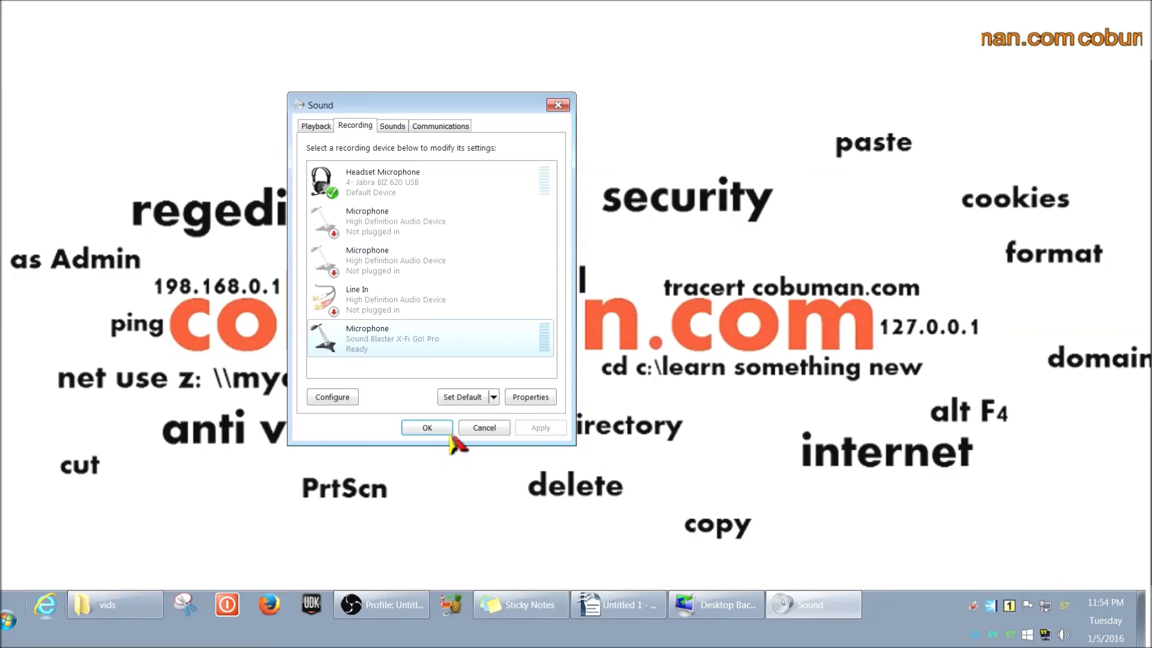
# - Confirm the Headset Microphone's level is 100 and close its properties unchanged
pyautogui.click(390, 187)
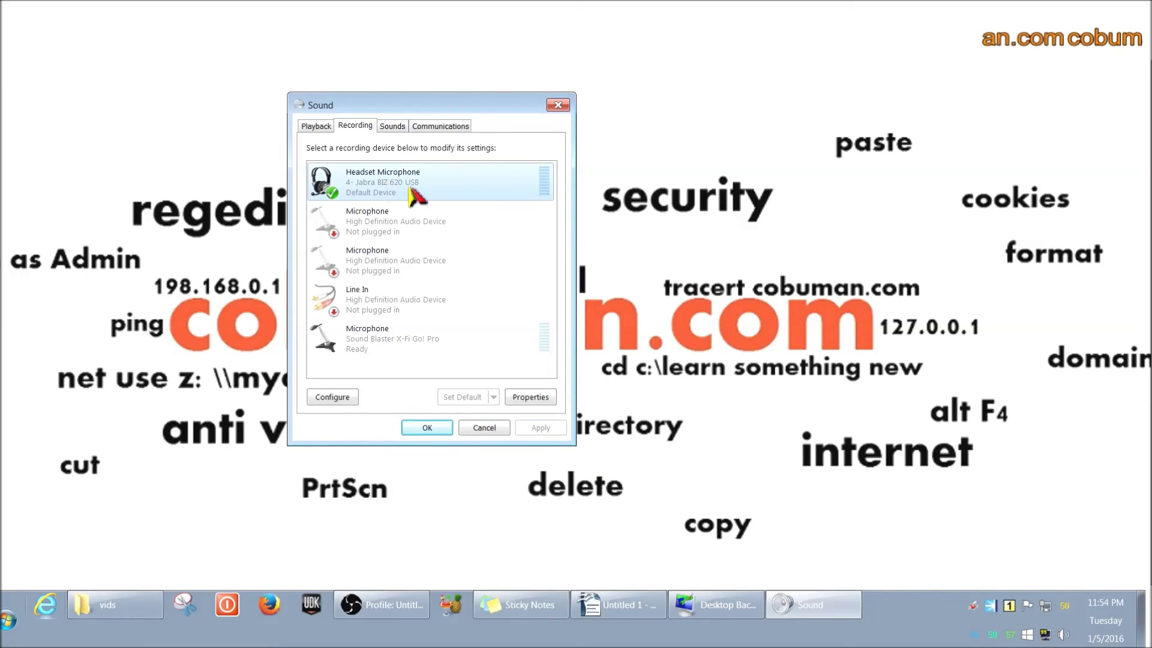
pyautogui.doubleClick(392, 191)
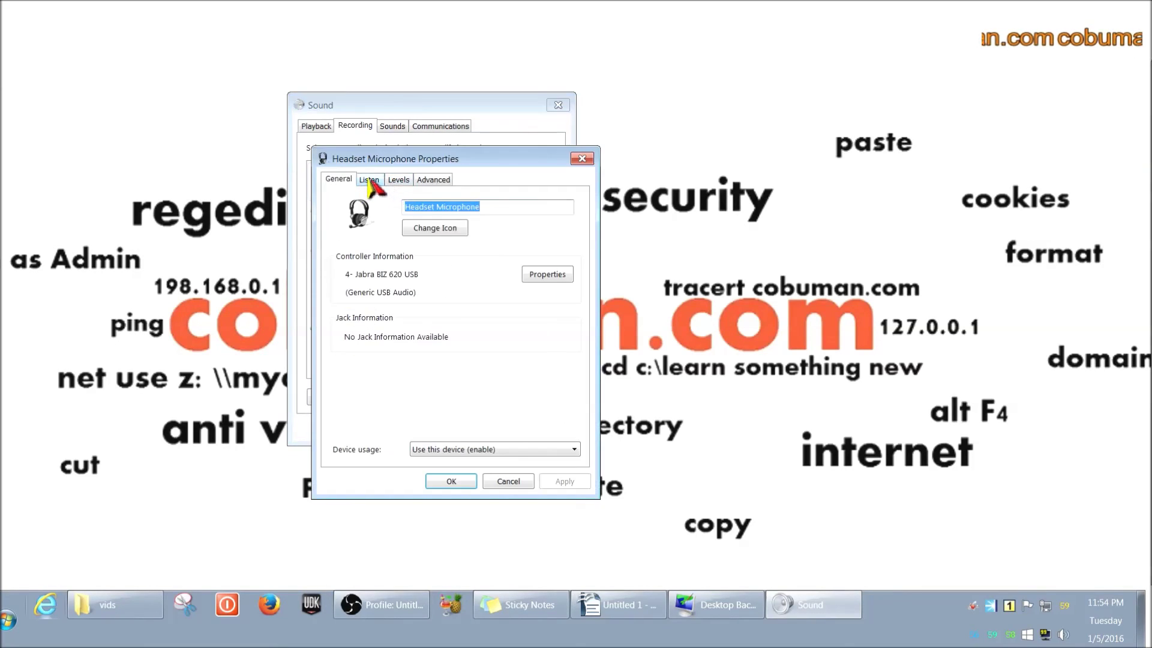
pyautogui.click(370, 179)
pyautogui.click(399, 179)
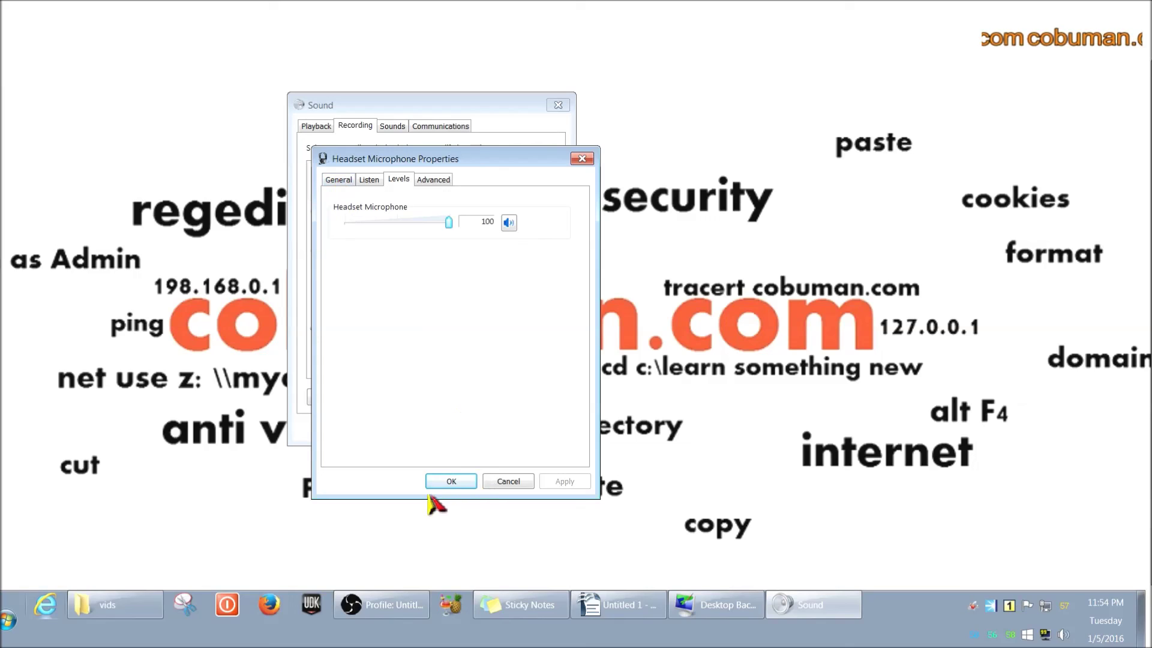
pyautogui.click(452, 482)
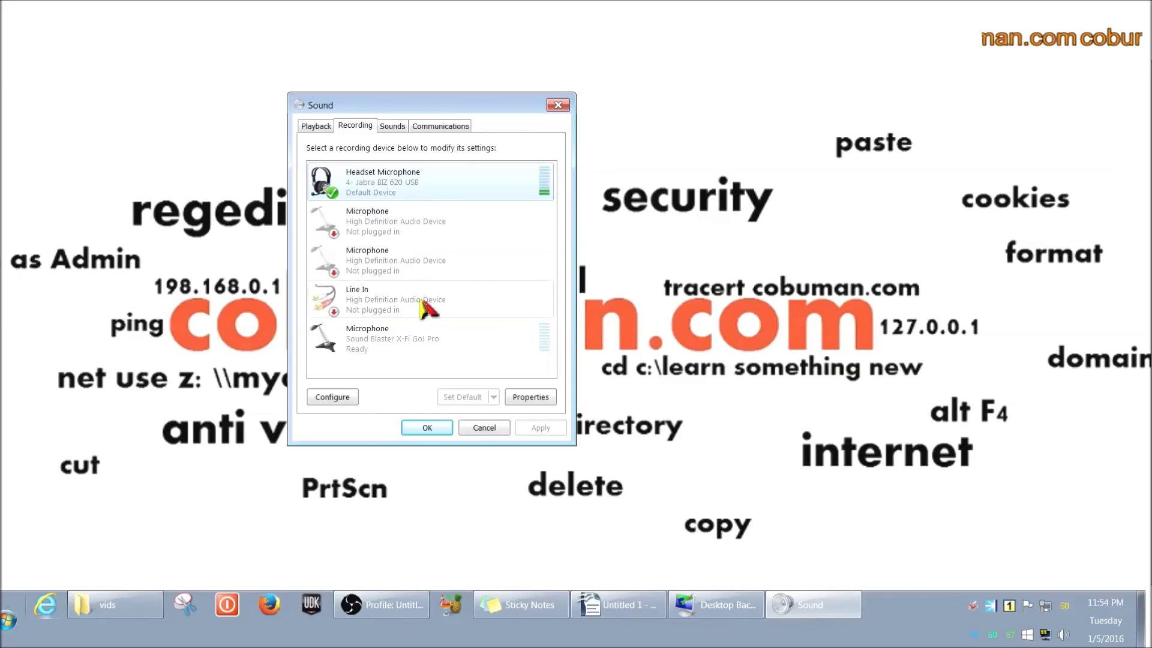
pyautogui.click(360, 180)
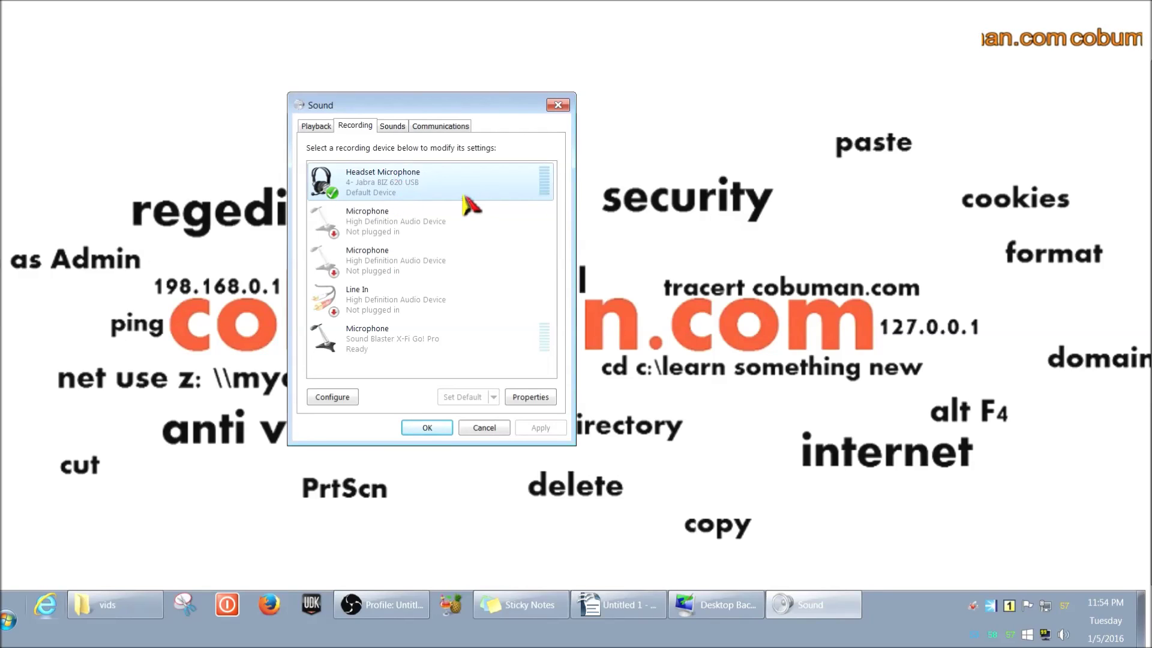